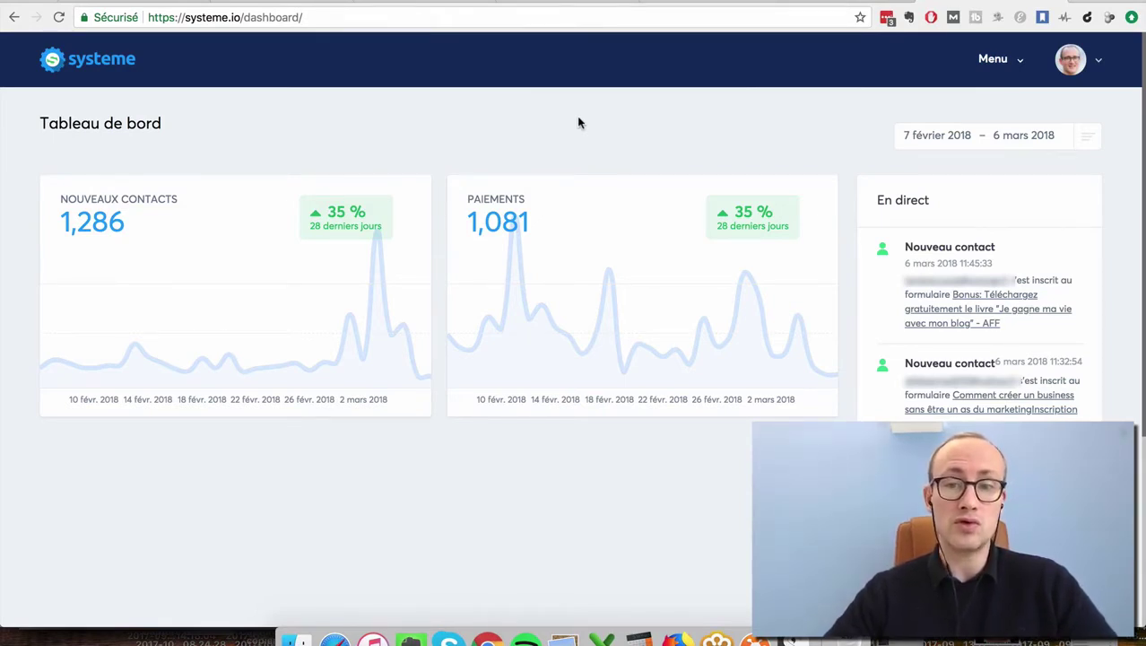
Open the contact list and remove the email condition from its filter
{"action": "left_click", "coordinate": [1016, 68]}
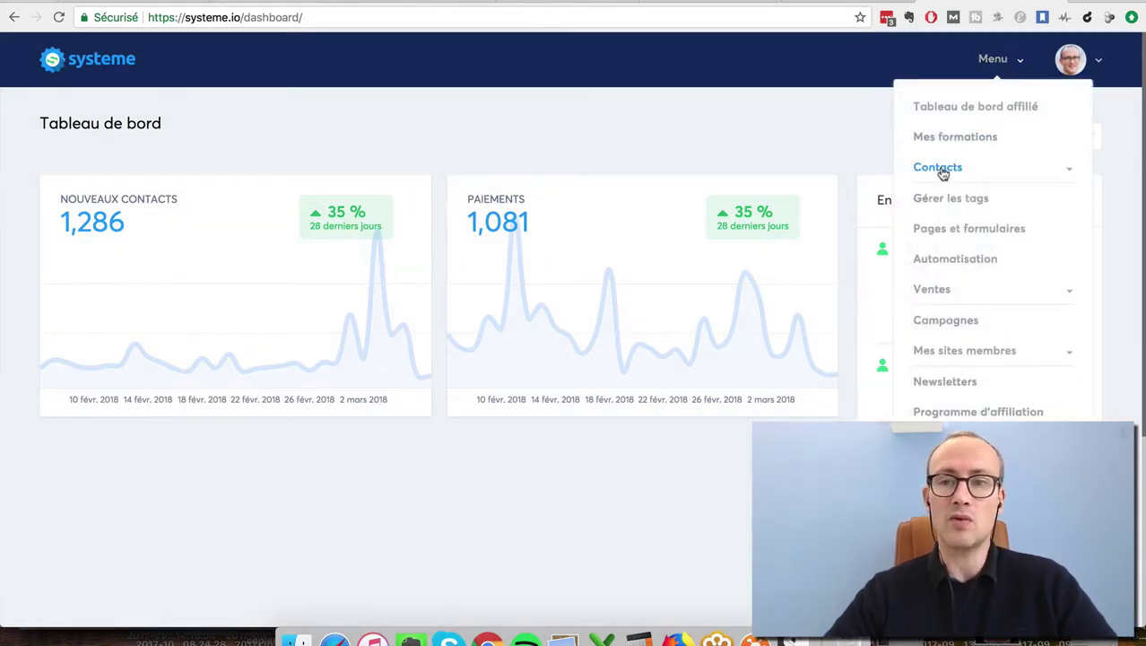
{"action": "left_click", "coordinate": [941, 173]}
{"action": "left_click", "coordinate": [944, 191]}
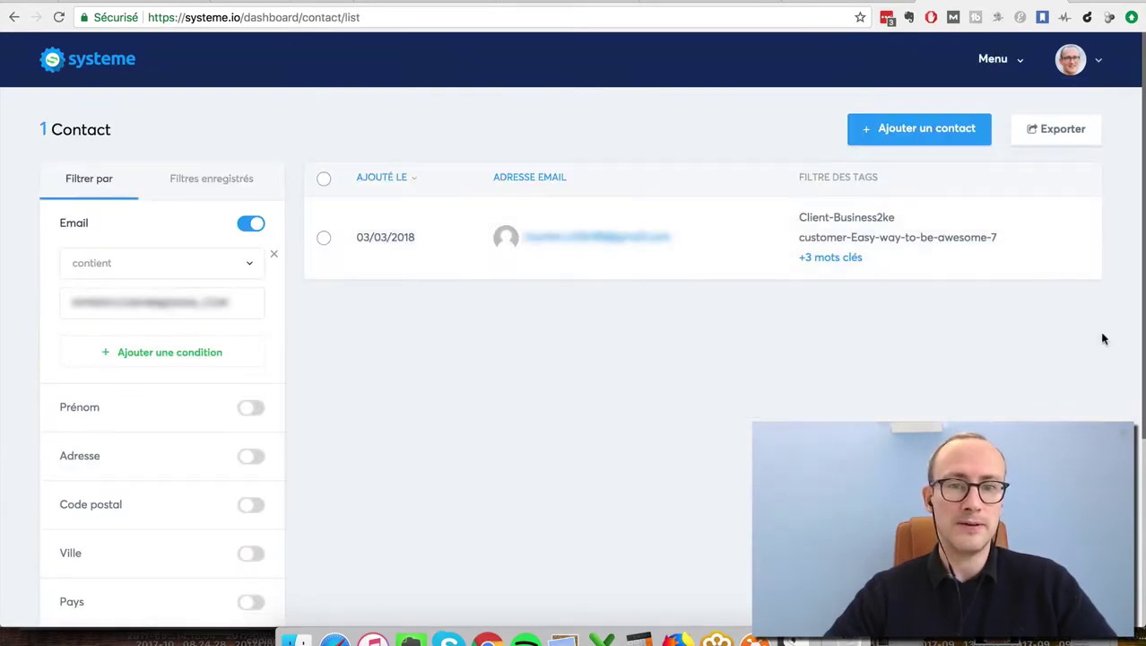
{"action": "left_click", "coordinate": [273, 255]}
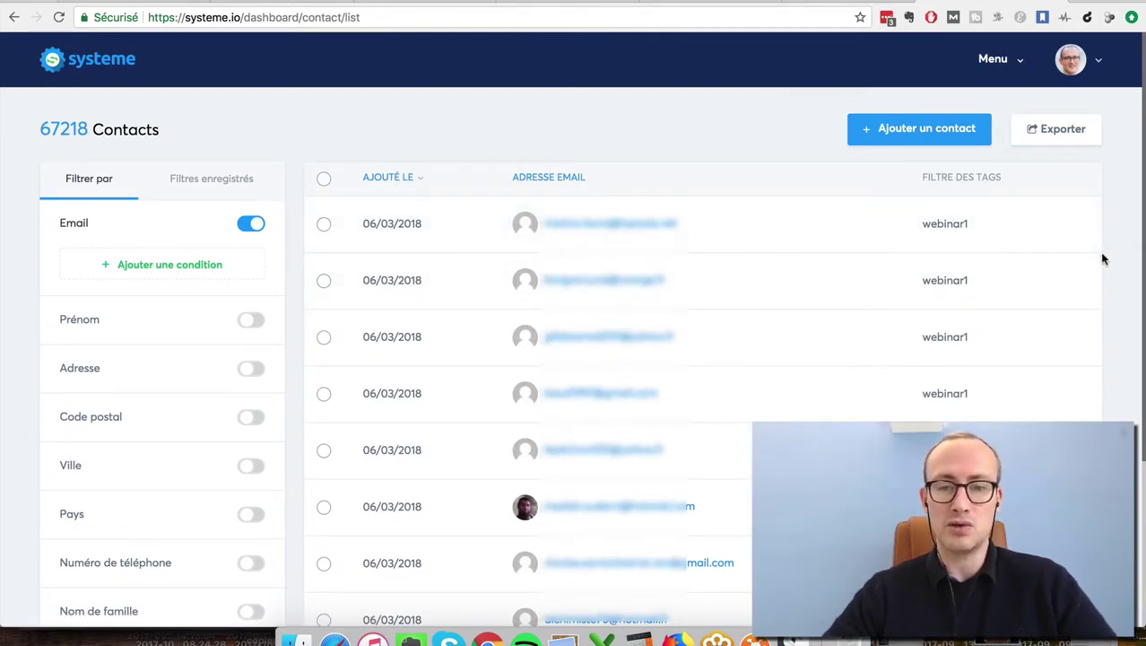
View the "Formation dropshipping" capture page in the page editor and return to the capture page list
{"action": "left_click", "coordinate": [1015, 69]}
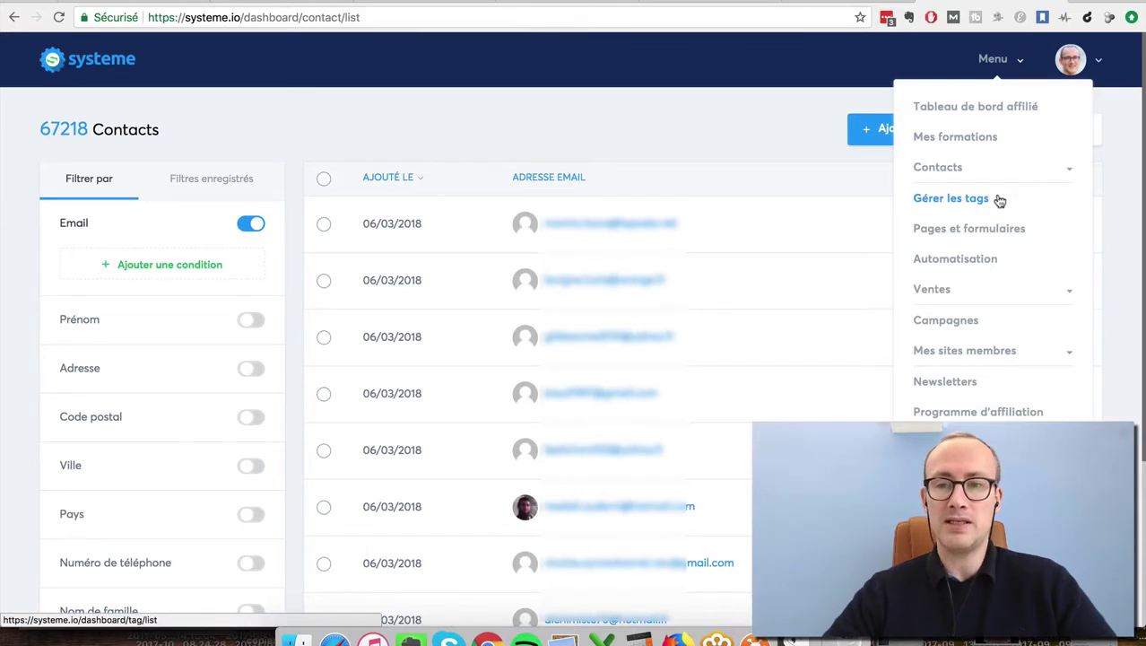
{"action": "left_click", "coordinate": [967, 232]}
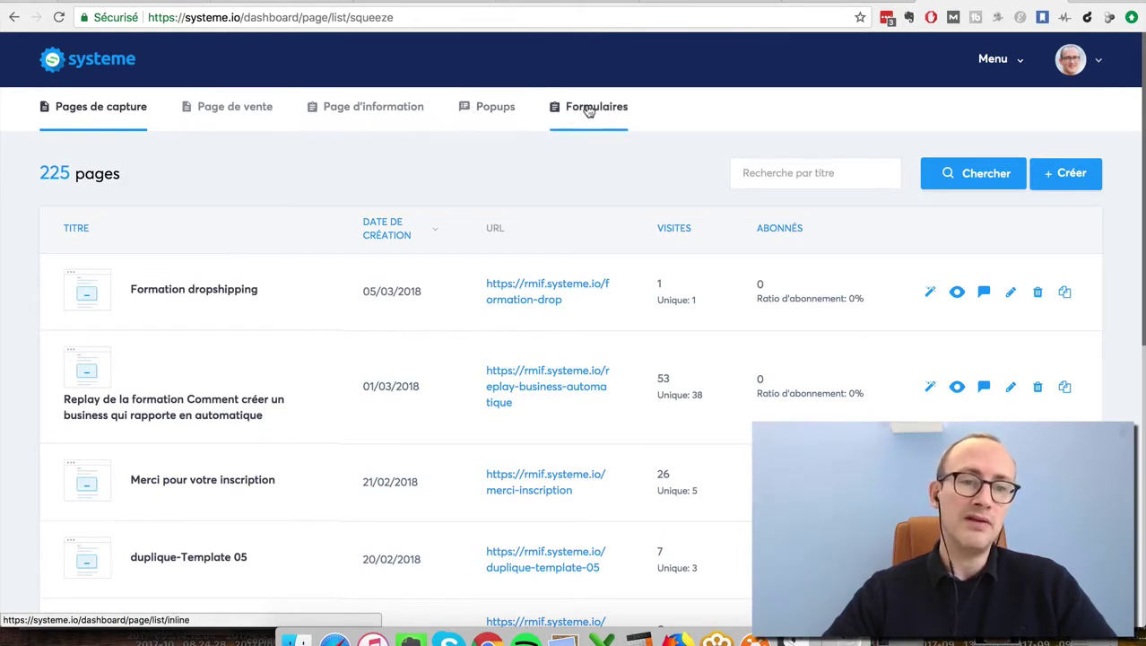
{"action": "left_click", "coordinate": [930, 294]}
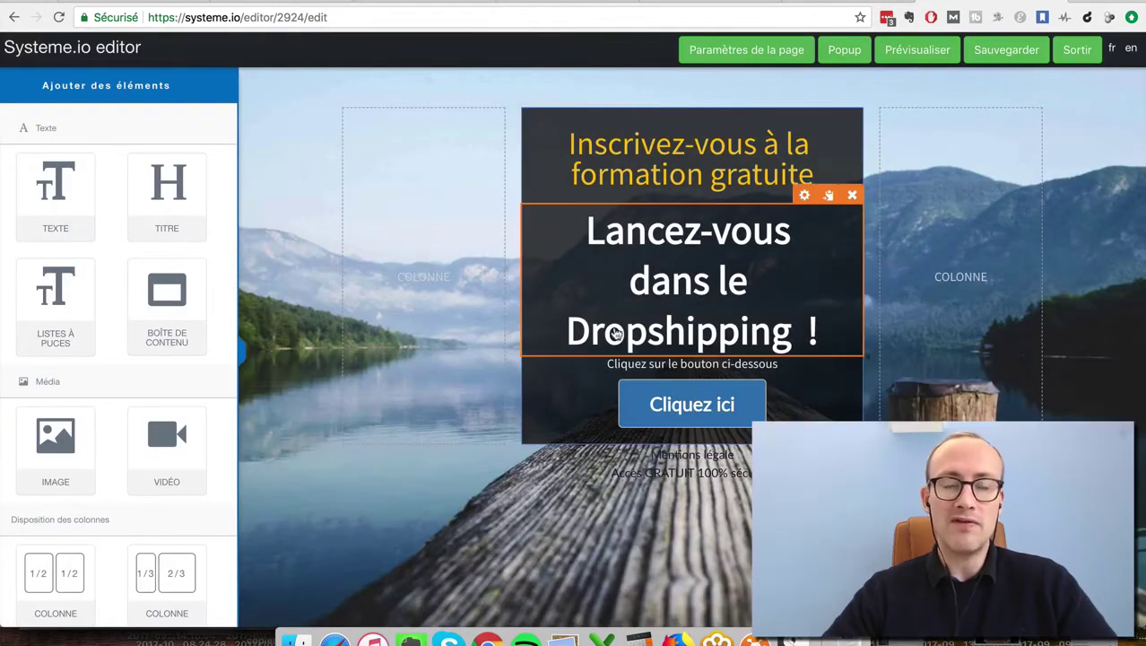
{"action": "left_click", "coordinate": [13, 17]}
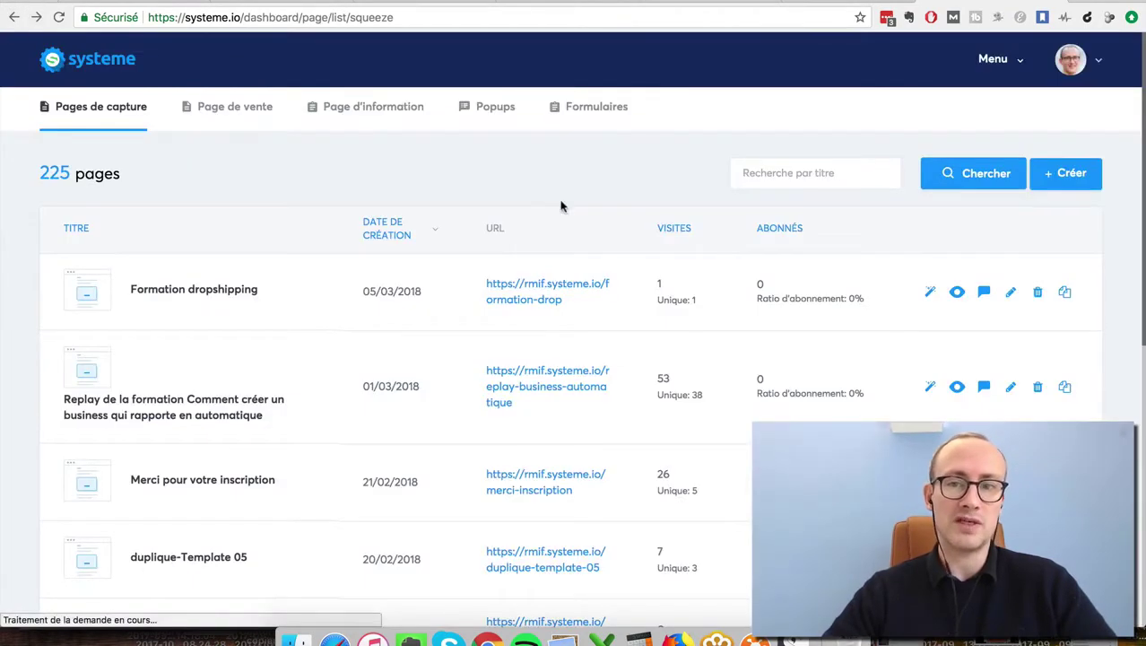
Create a capture page titled "test" from the "Page de capture" template showing the wooden pier, keeping the proposed path
{"action": "left_click", "coordinate": [1066, 173]}
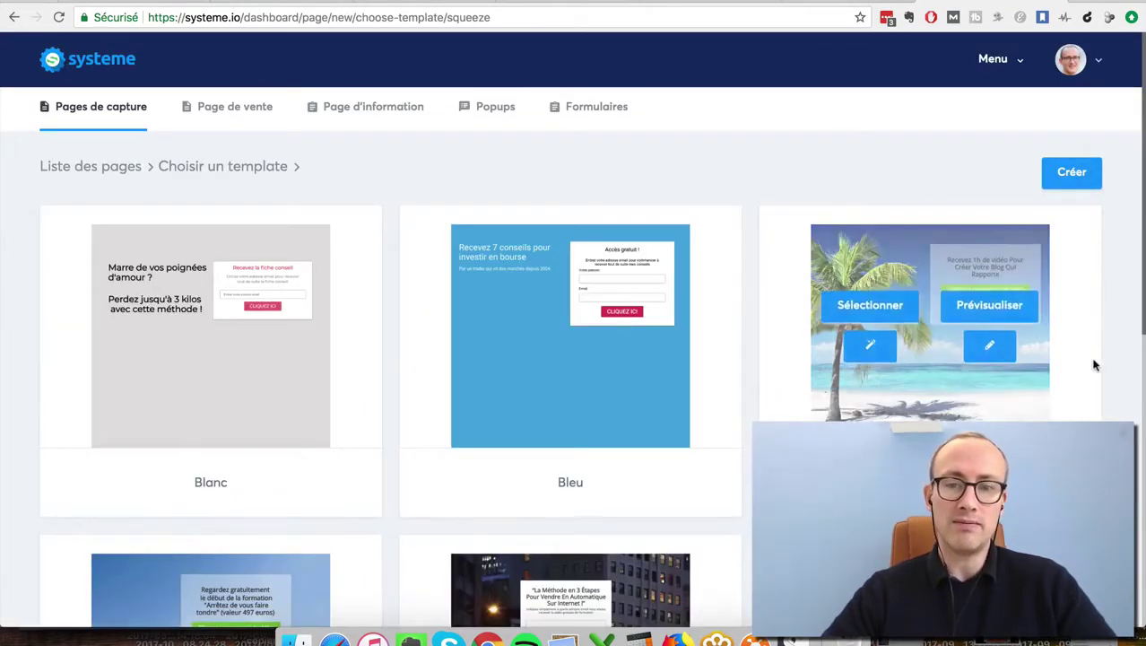
{"action": "scroll", "coordinate": [1095, 363], "scroll_direction": "down", "scroll_amount": 5}
{"action": "scroll", "coordinate": [1094, 366], "scroll_direction": "up", "scroll_amount": 7}
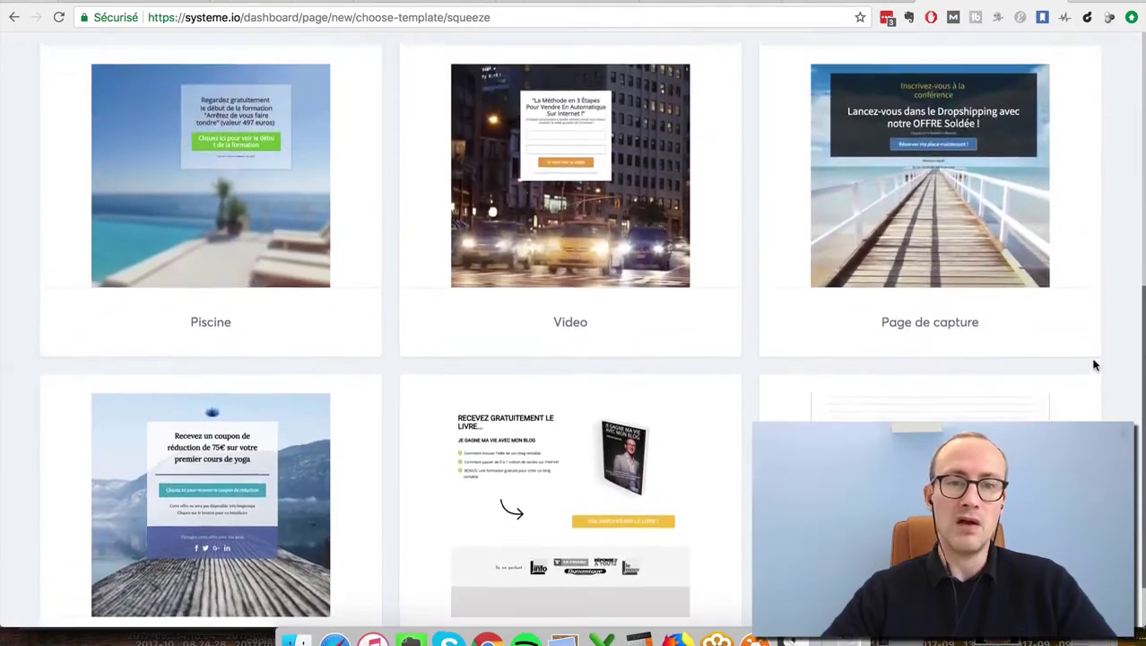
{"action": "scroll", "coordinate": [1093, 366], "scroll_direction": "down", "scroll_amount": 4}
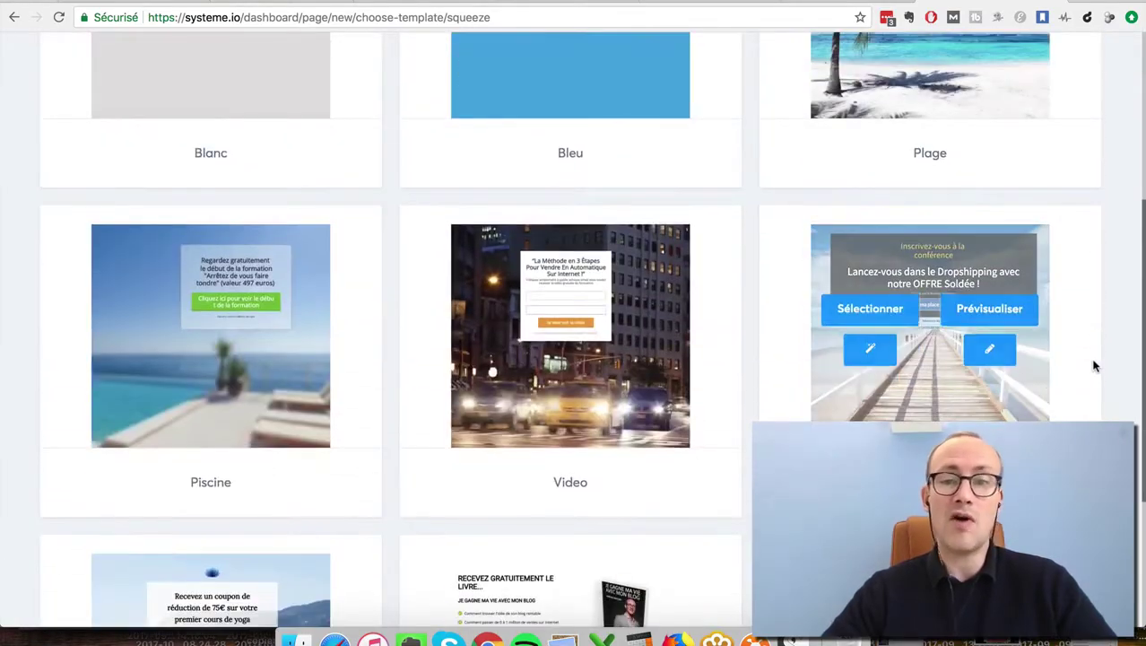
{"action": "scroll", "coordinate": [1093, 365], "scroll_direction": "down", "scroll_amount": 3}
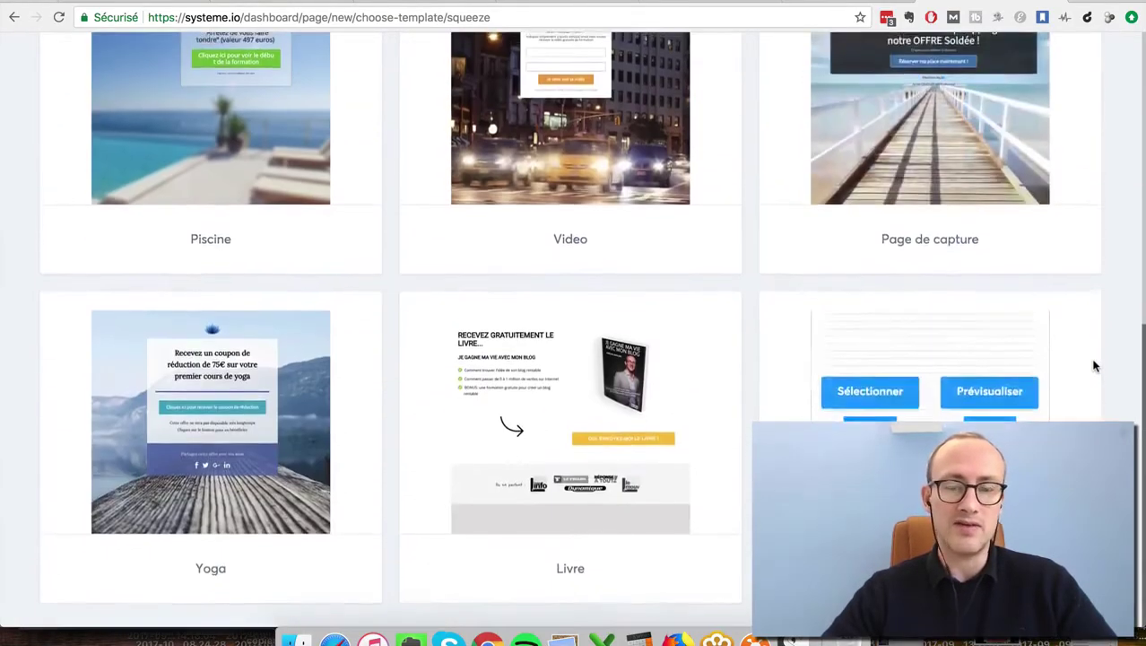
{"action": "scroll", "coordinate": [1092, 363], "scroll_direction": "up", "scroll_amount": 3}
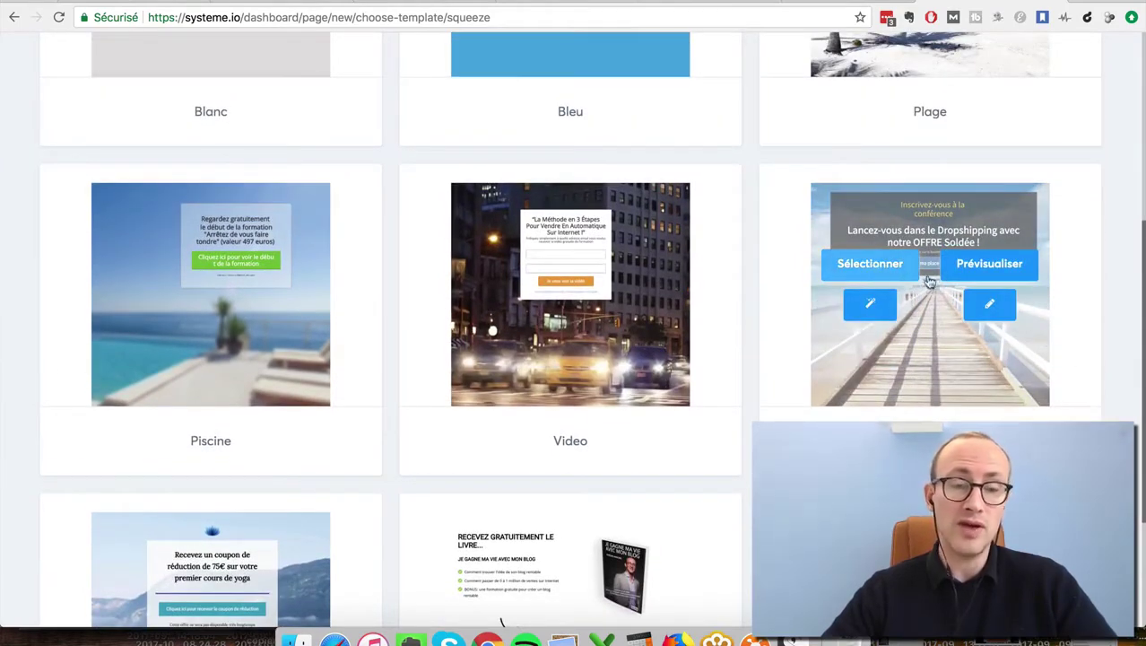
{"action": "left_click", "coordinate": [872, 264]}
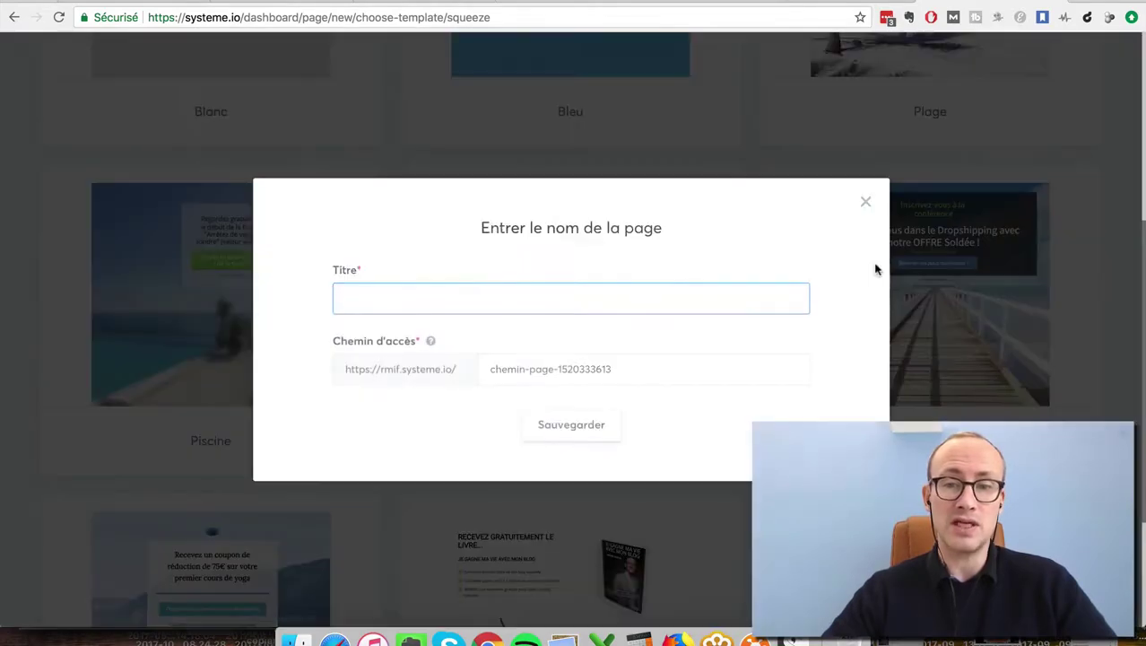
{"action": "type", "text": "test"}
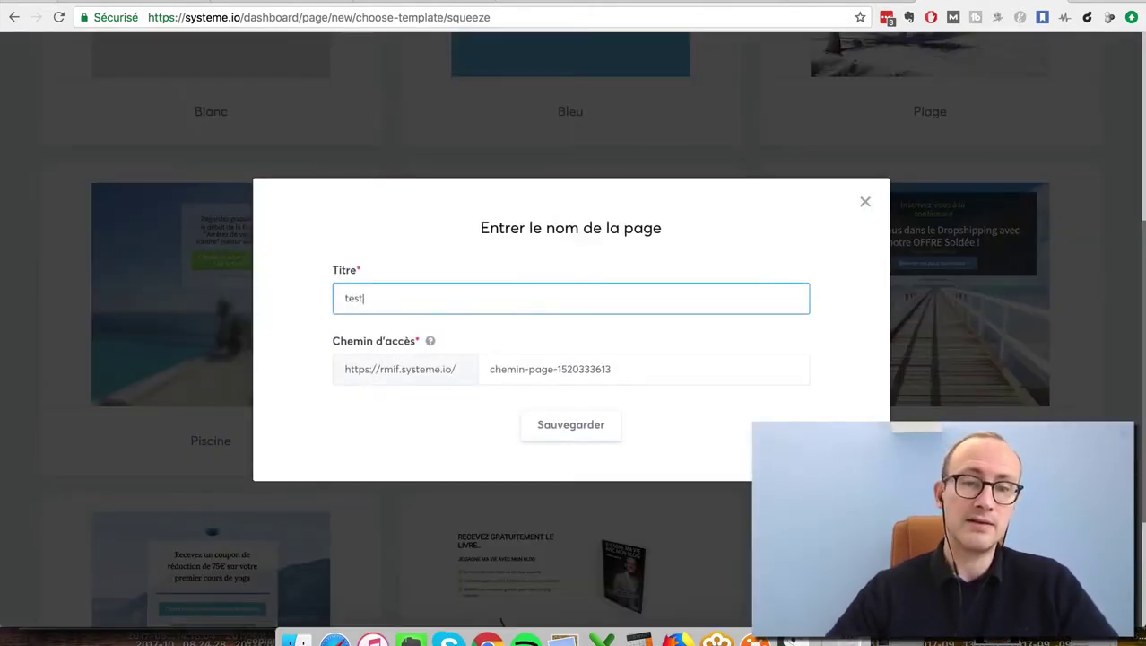
{"action": "left_click", "coordinate": [558, 430]}
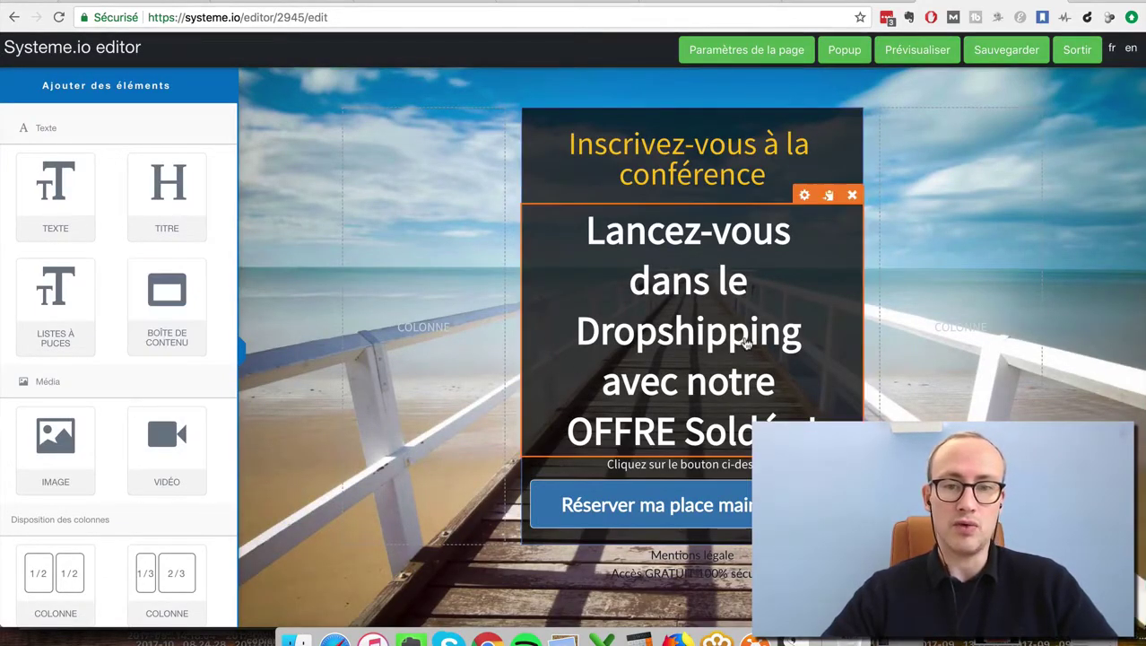
Change the ending of the main headline so it reads "Lancez-vous dans le Dropshipping en 7 jours !"
{"action": "left_click", "coordinate": [791, 333]}
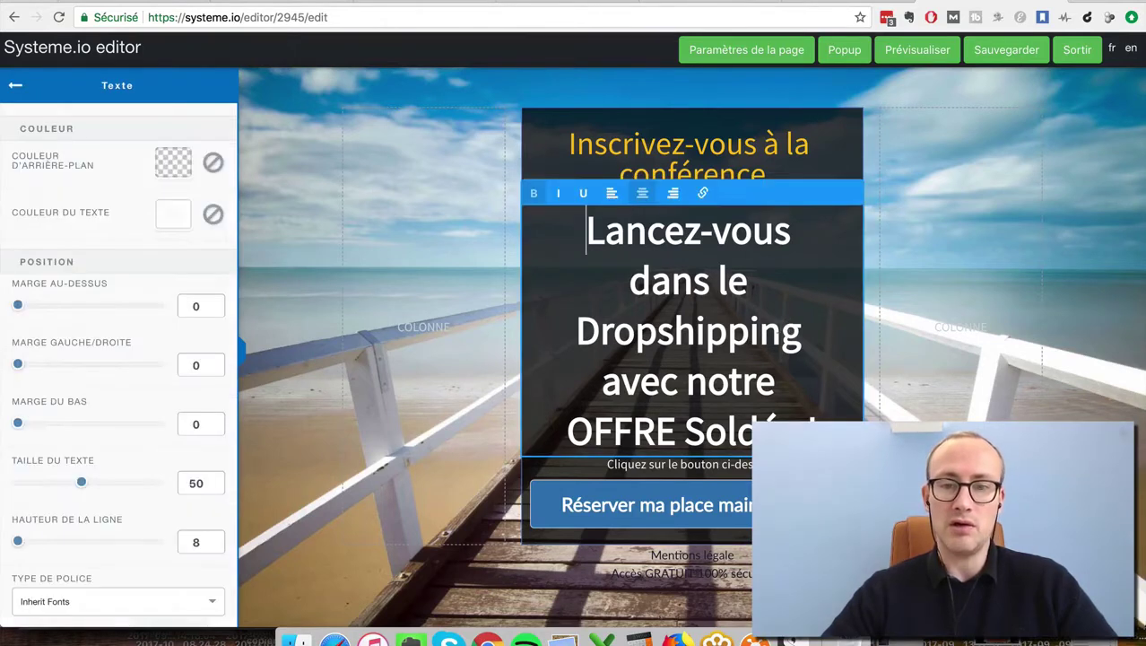
{"action": "triple_click", "coordinate": [693, 330]}
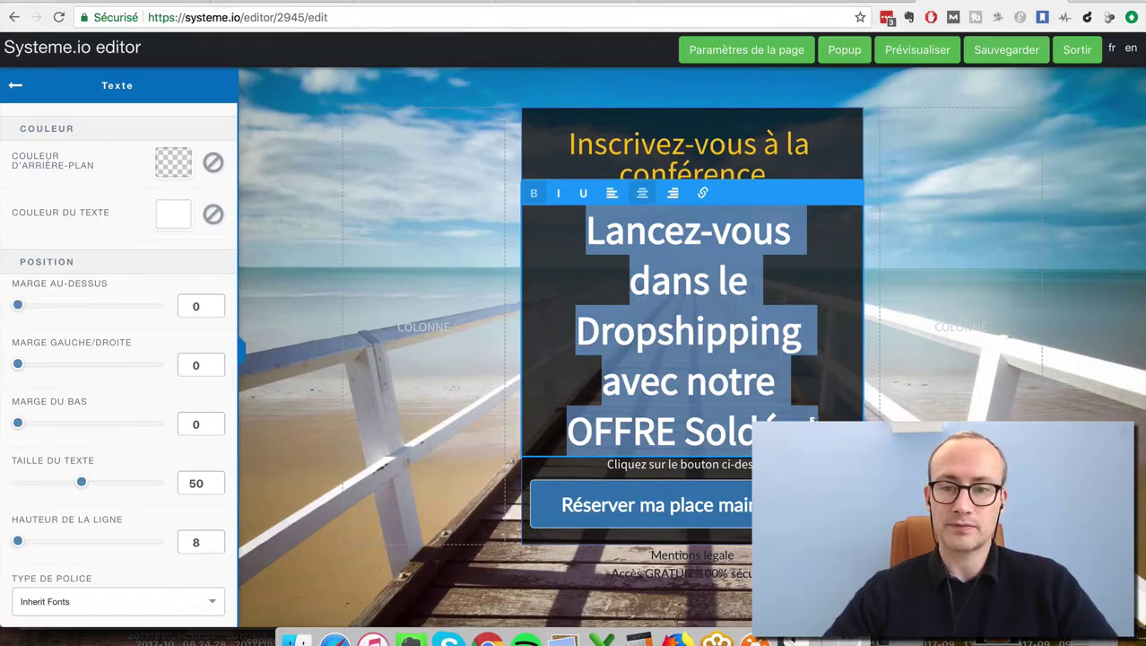
{"action": "left_click", "coordinate": [814, 418]}
{"action": "key", "text": "shift+alt+Left"}
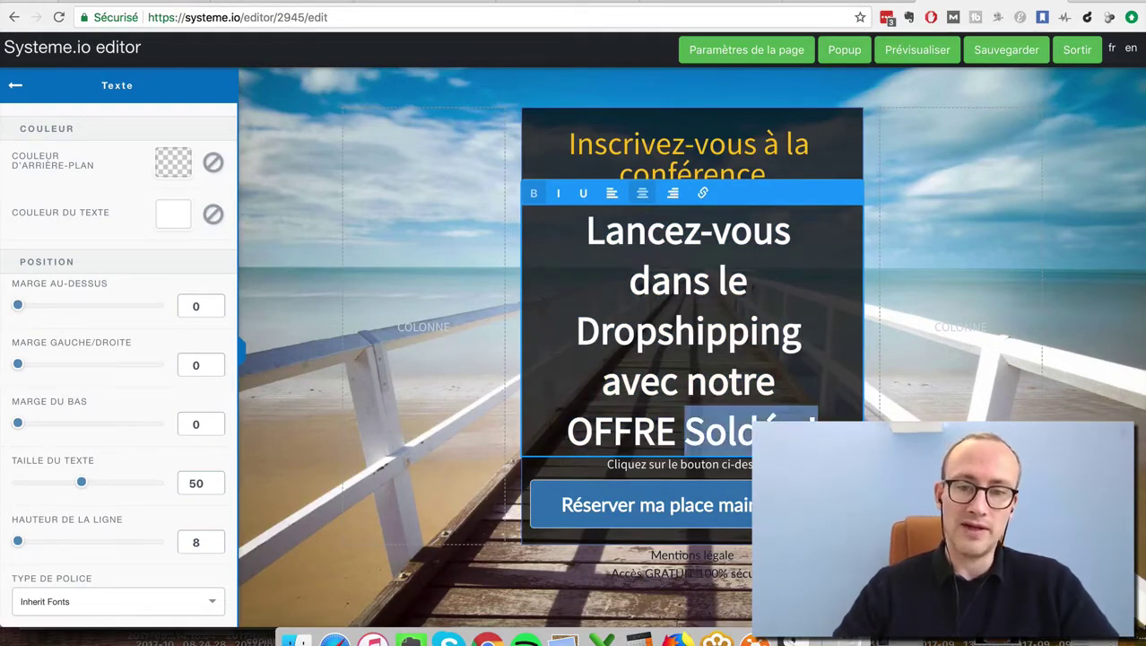
{"action": "key", "text": "shift+alt+Left"}
{"action": "key", "text": "shift+alt+Left"}
{"action": "key", "text": "shift+alt+Left"}
{"action": "type", "text": "en"}
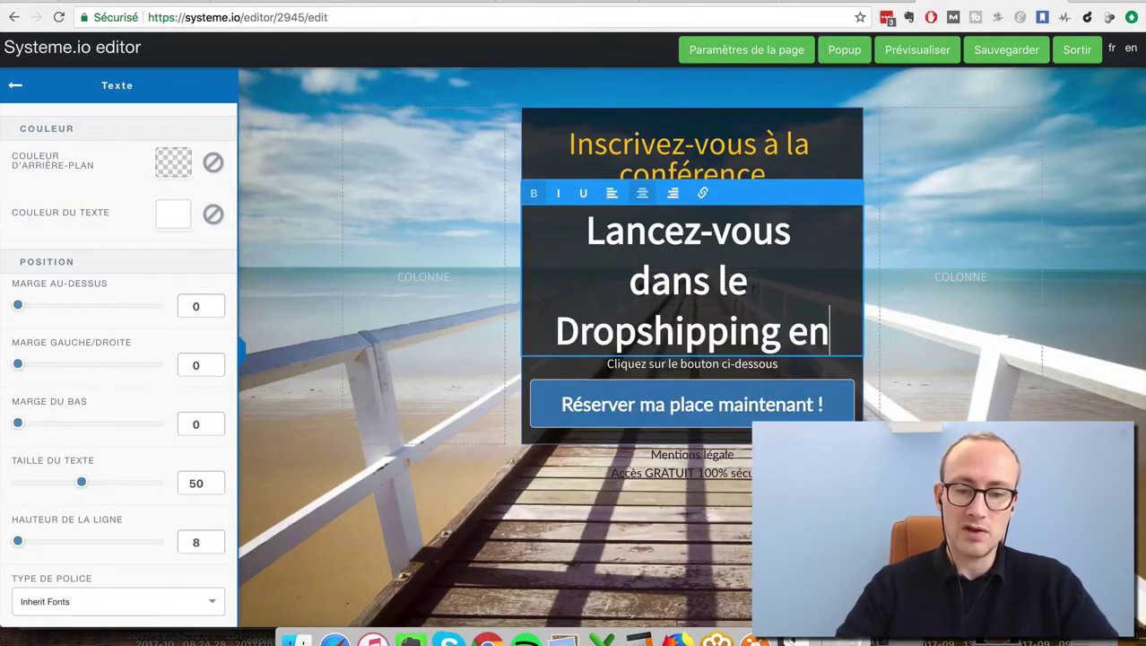
{"action": "type", "text": " 7 jours !"}
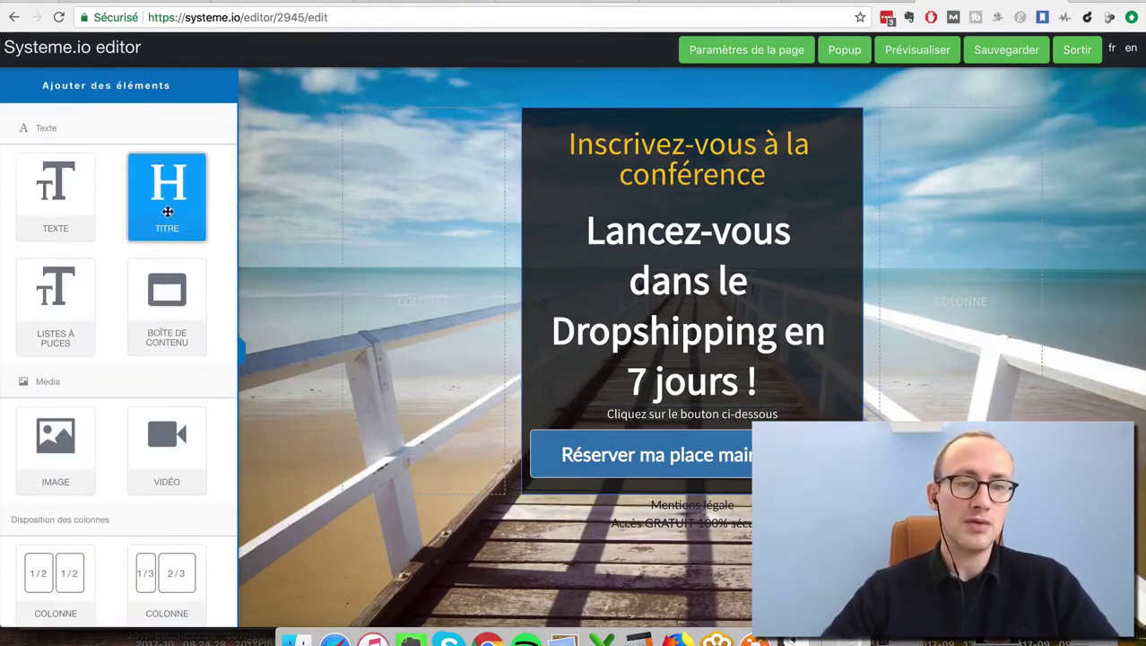
Add a video element to the page and place it in the empty column to the left of the headline block
{"action": "left_click_drag", "start_coordinate": [161, 456], "coordinate": [680, 402]}
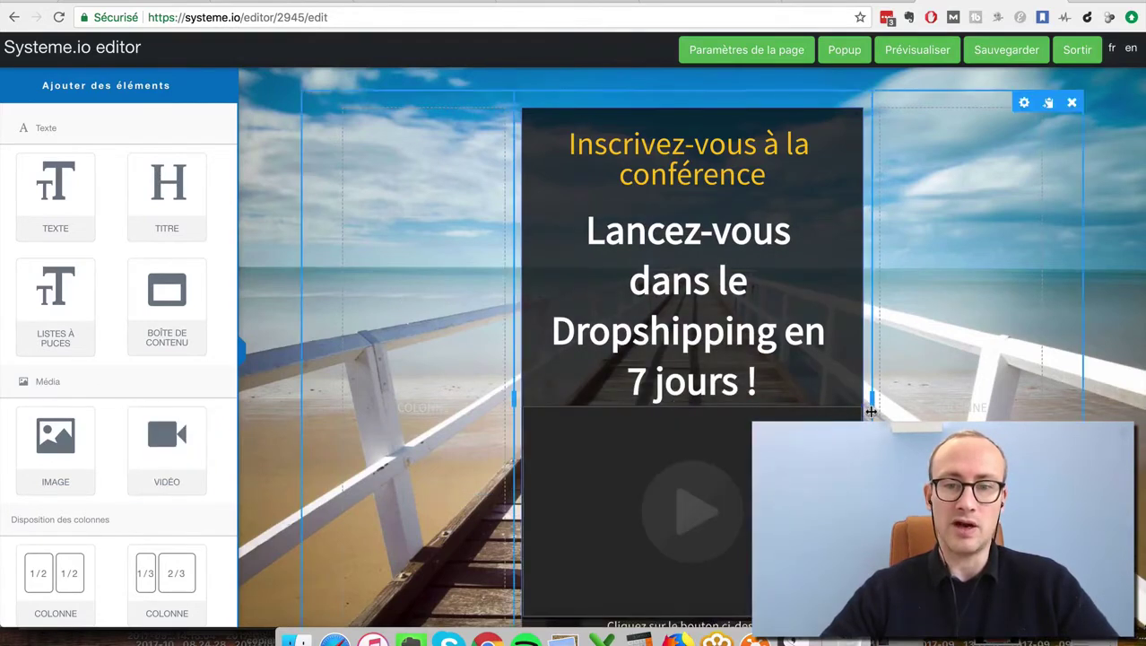
{"action": "scroll", "coordinate": [708, 386], "scroll_direction": "down", "scroll_amount": 3}
{"action": "scroll", "coordinate": [731, 375], "scroll_direction": "up", "scroll_amount": 2}
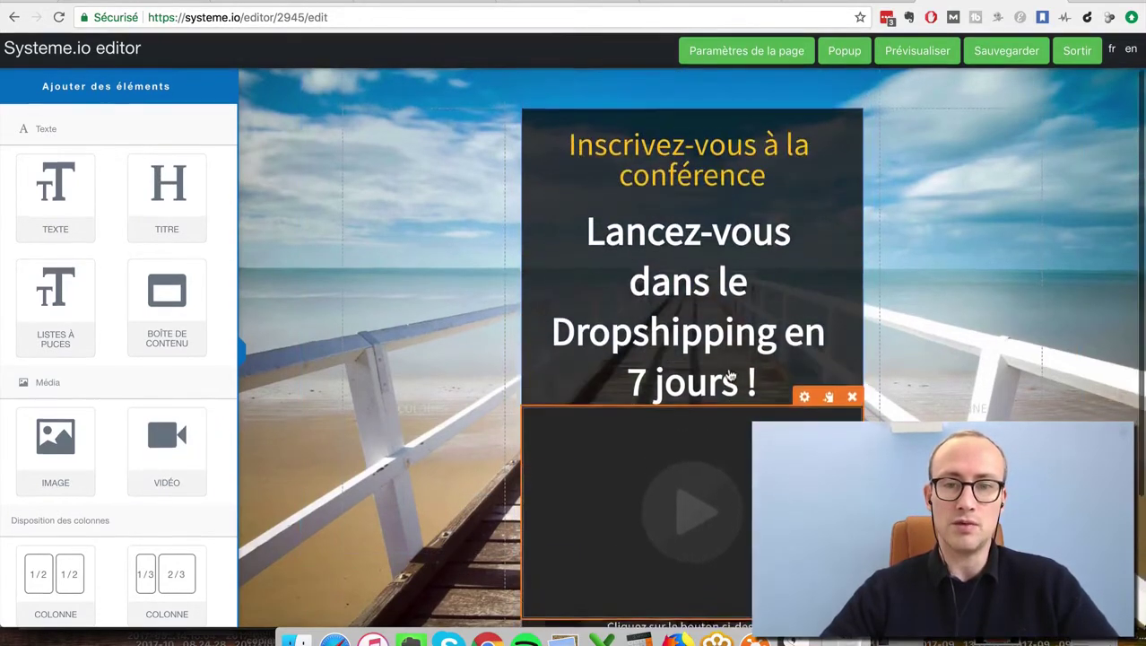
{"action": "left_click_drag", "start_coordinate": [691, 460], "coordinate": [663, 216]}
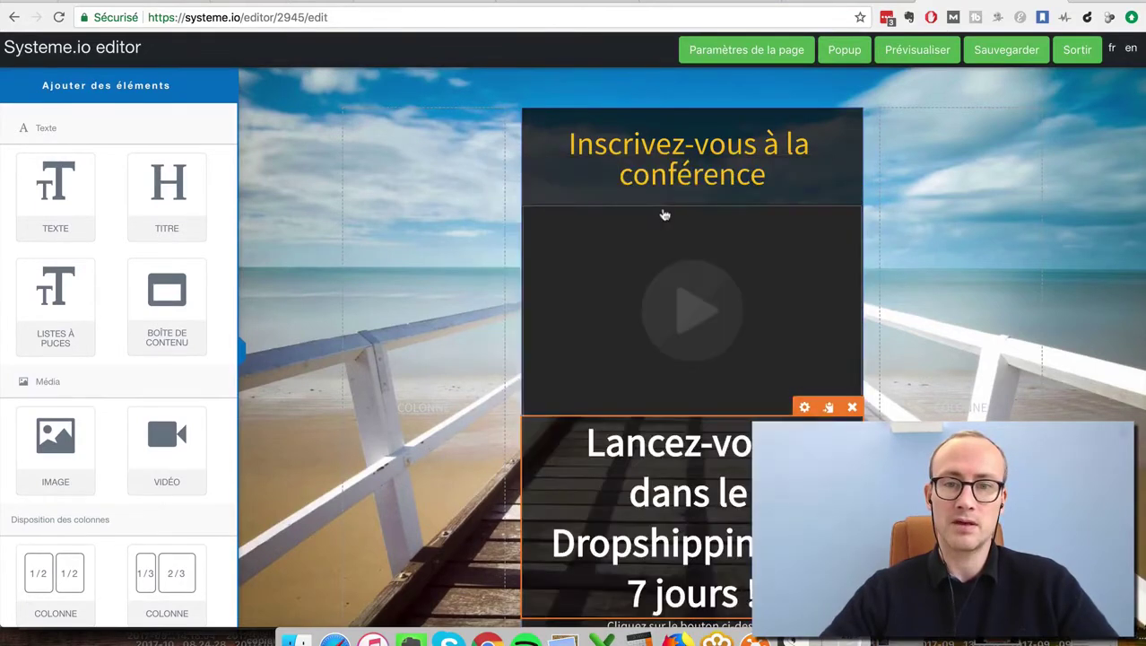
{"action": "left_click_drag", "start_coordinate": [744, 302], "coordinate": [420, 320]}
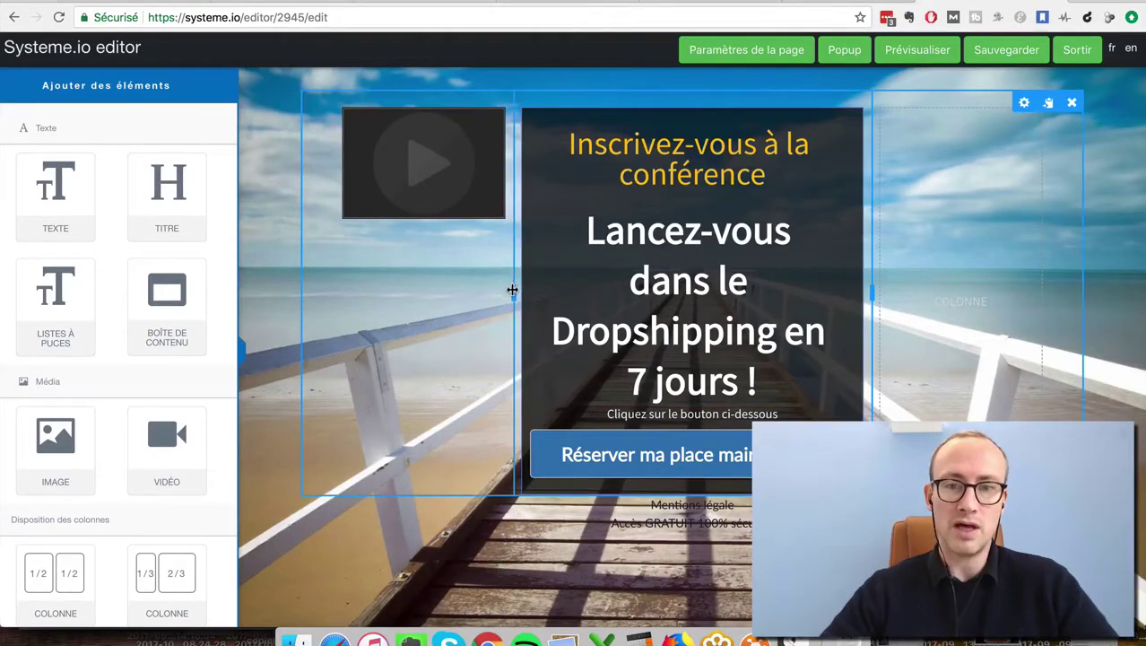
Narrow the empty right column and widen the video's column until it is wider than the headline column
{"action": "left_click_drag", "start_coordinate": [512, 289], "coordinate": [537, 298]}
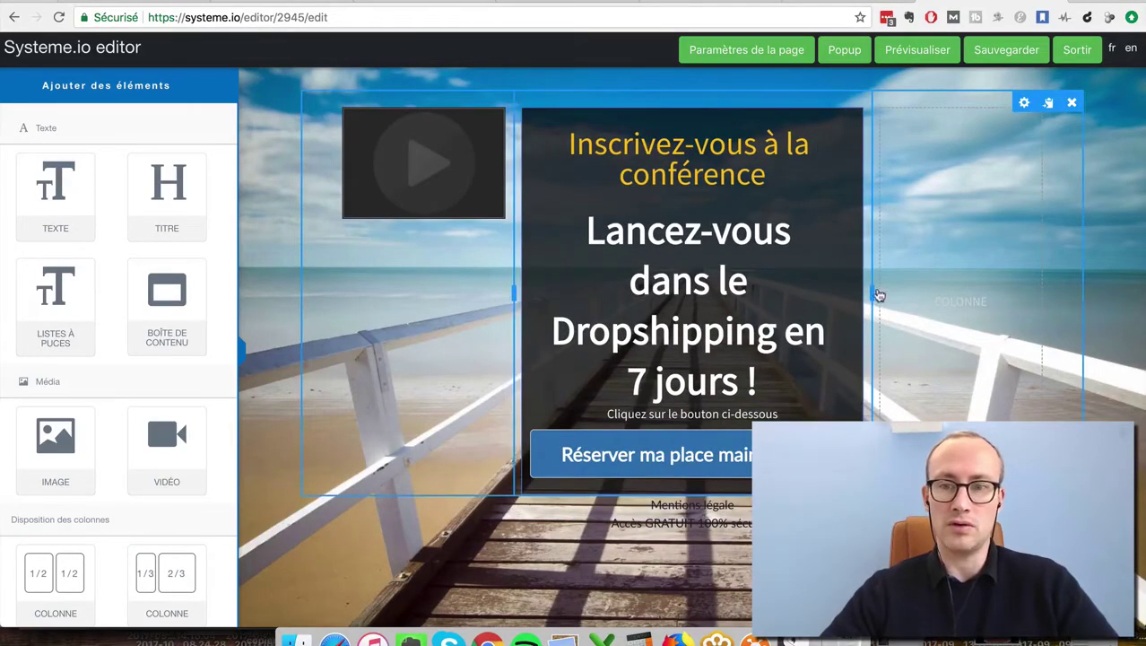
{"action": "left_click_drag", "start_coordinate": [879, 295], "coordinate": [981, 295]}
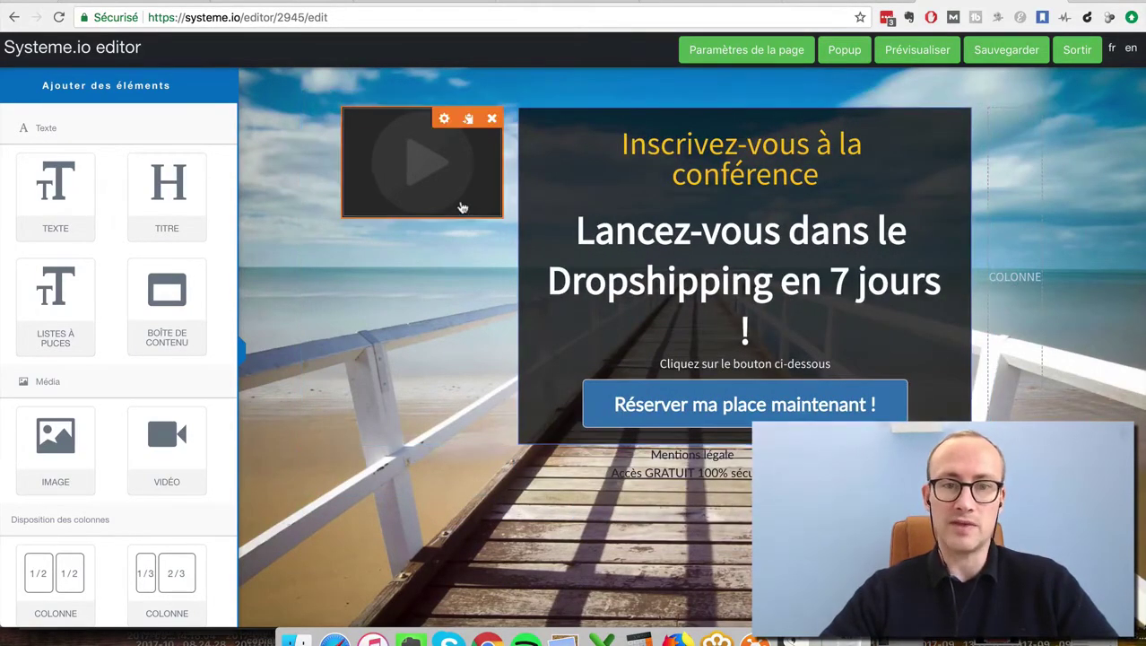
{"action": "left_click_drag", "start_coordinate": [522, 268], "coordinate": [630, 278]}
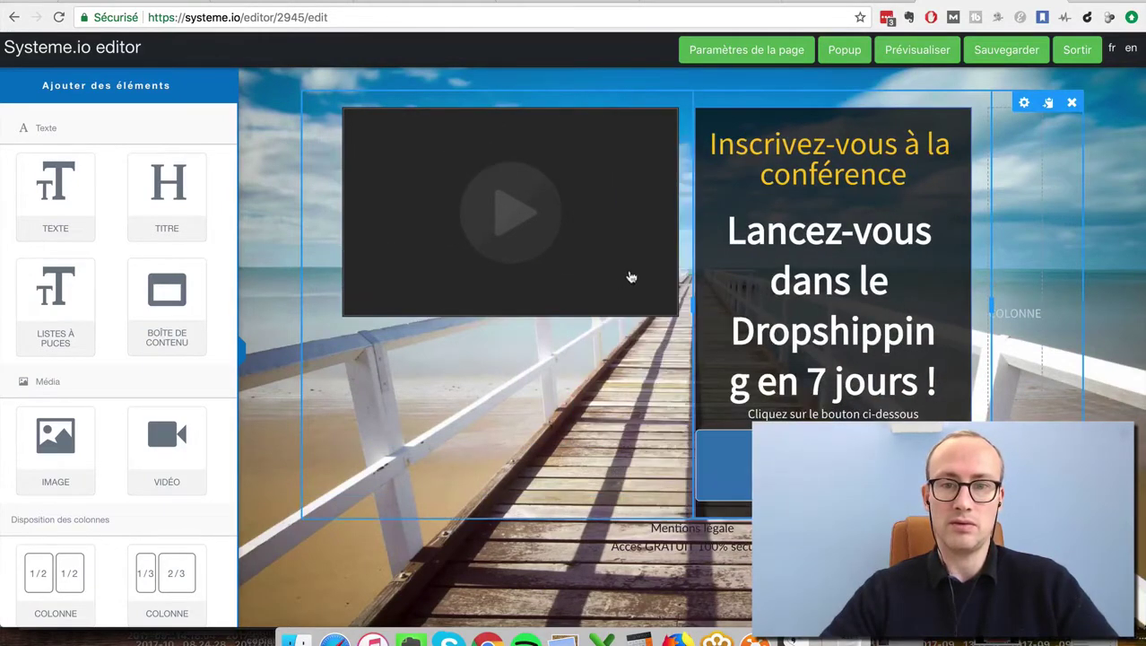
Set the video's top margin to 94, and leave the editor, saving the page
{"action": "left_click", "coordinate": [484, 263]}
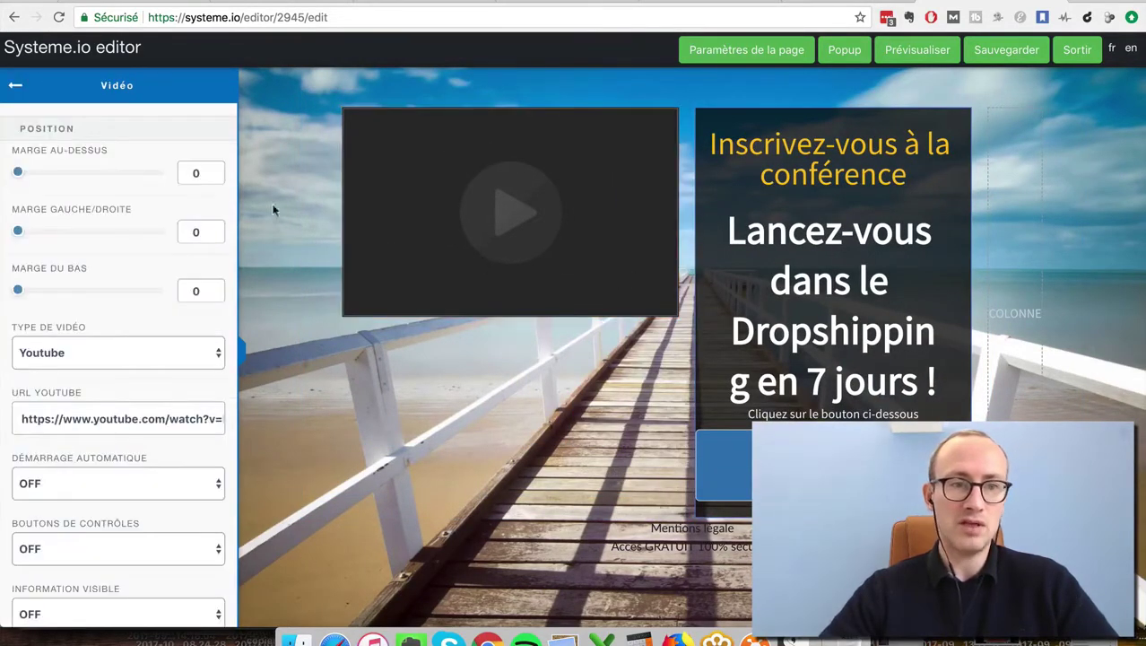
{"action": "left_click_drag", "start_coordinate": [20, 173], "coordinate": [84, 180]}
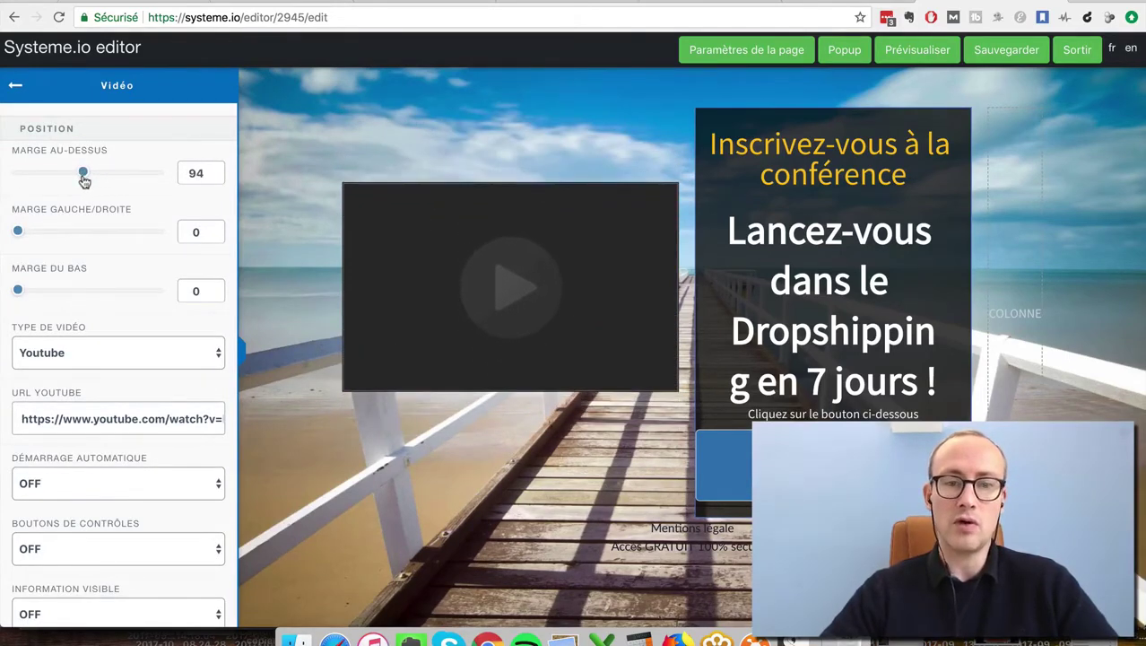
{"action": "left_click", "coordinate": [864, 377]}
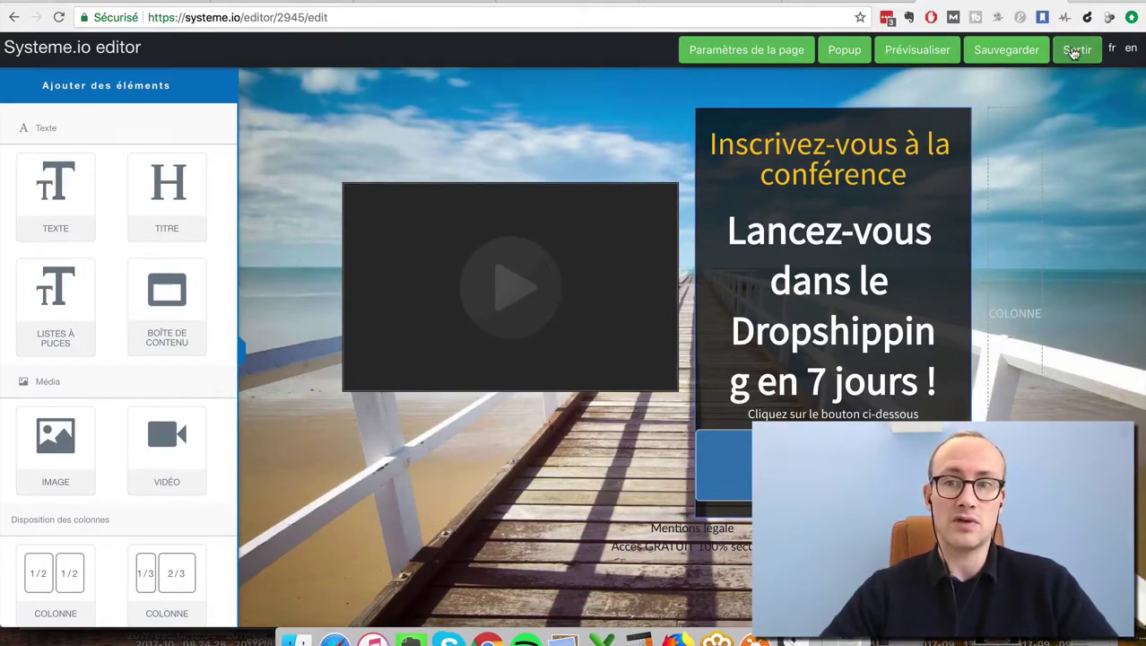
{"action": "left_click", "coordinate": [1074, 53]}
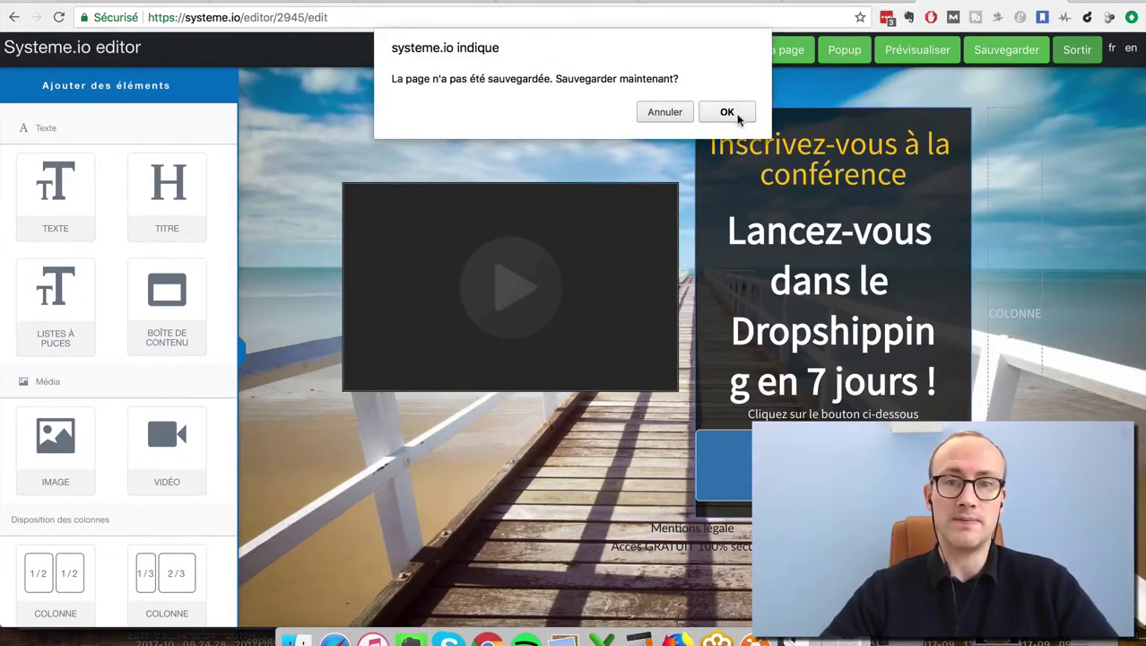
{"action": "left_click", "coordinate": [729, 113]}
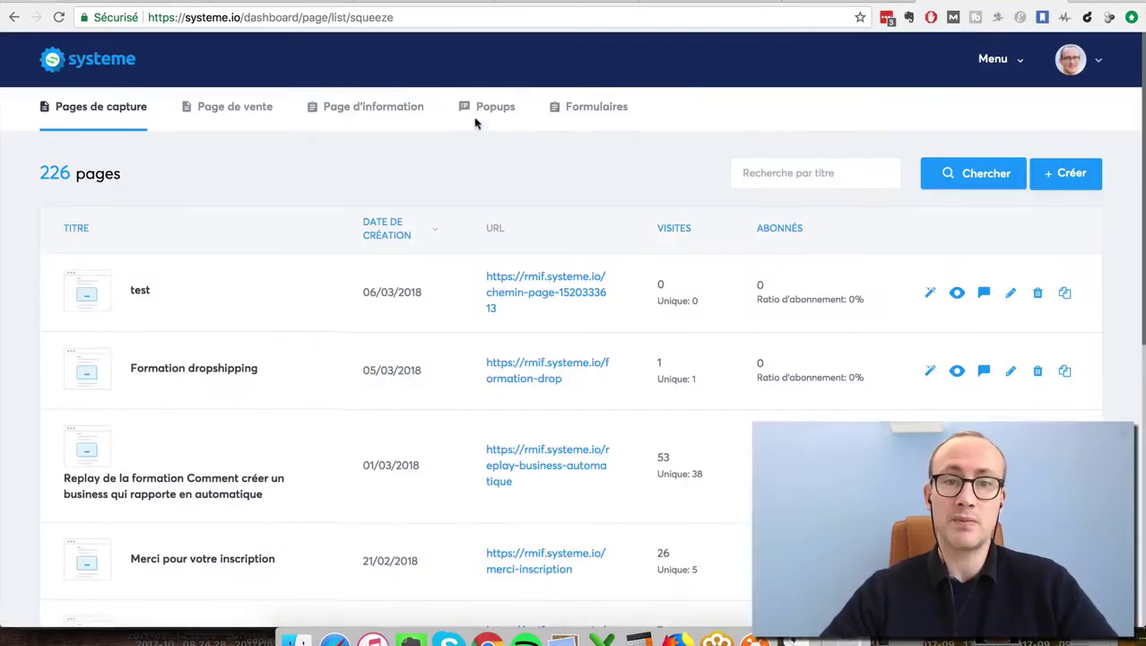
Open the "popup site" popup in the editor and select its heading and first-name field
{"action": "left_click", "coordinate": [481, 108]}
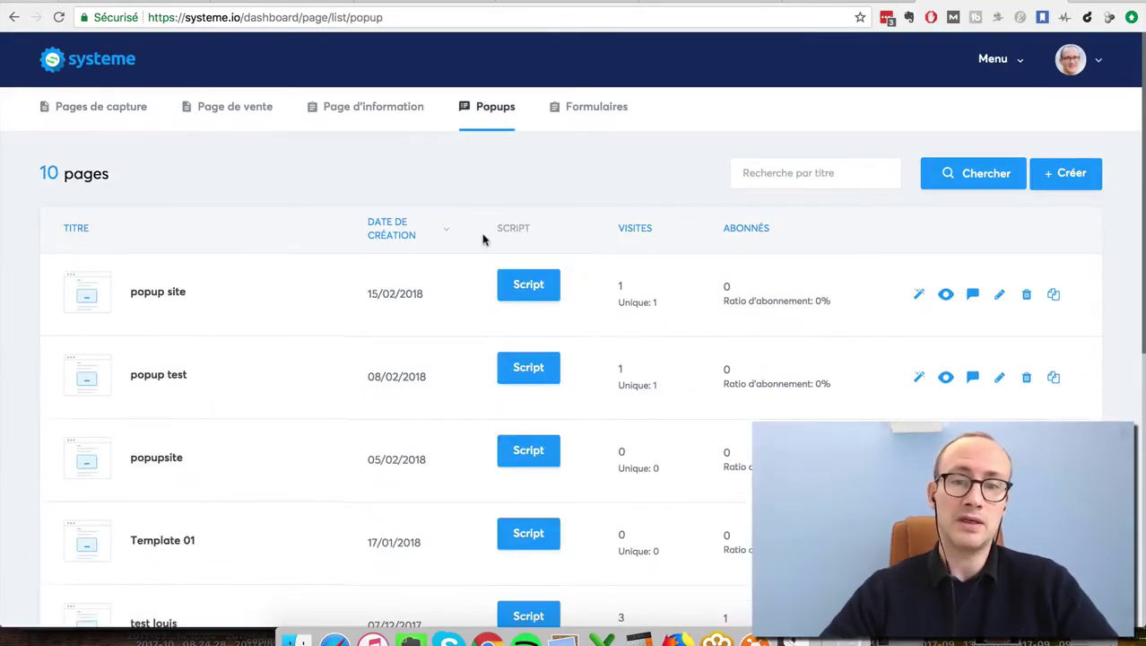
{"action": "left_click", "coordinate": [917, 303]}
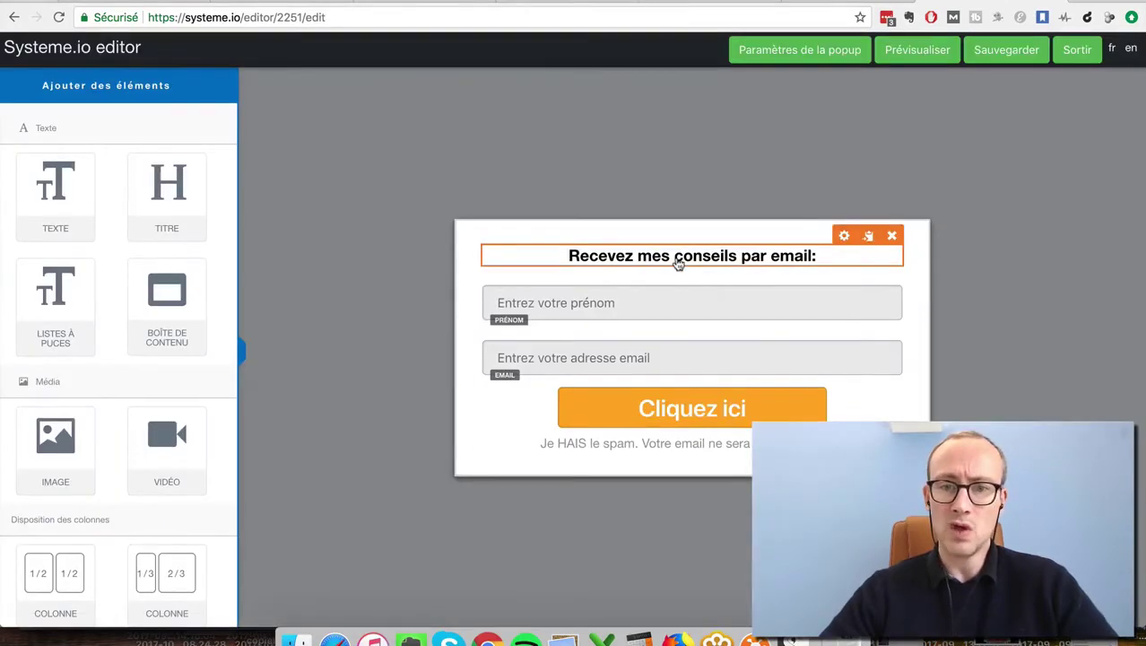
{"action": "left_click", "coordinate": [678, 258]}
{"action": "left_click", "coordinate": [650, 319]}
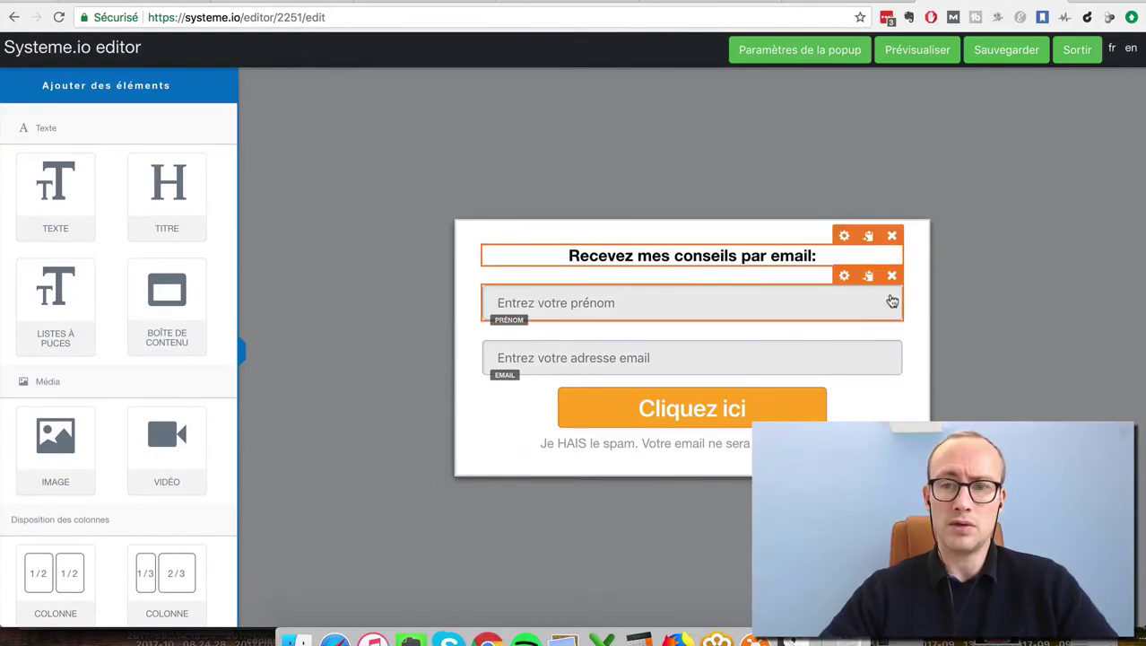
Delete the first-name field from the popup form, leaving only the email field above the button
{"action": "left_click", "coordinate": [892, 275]}
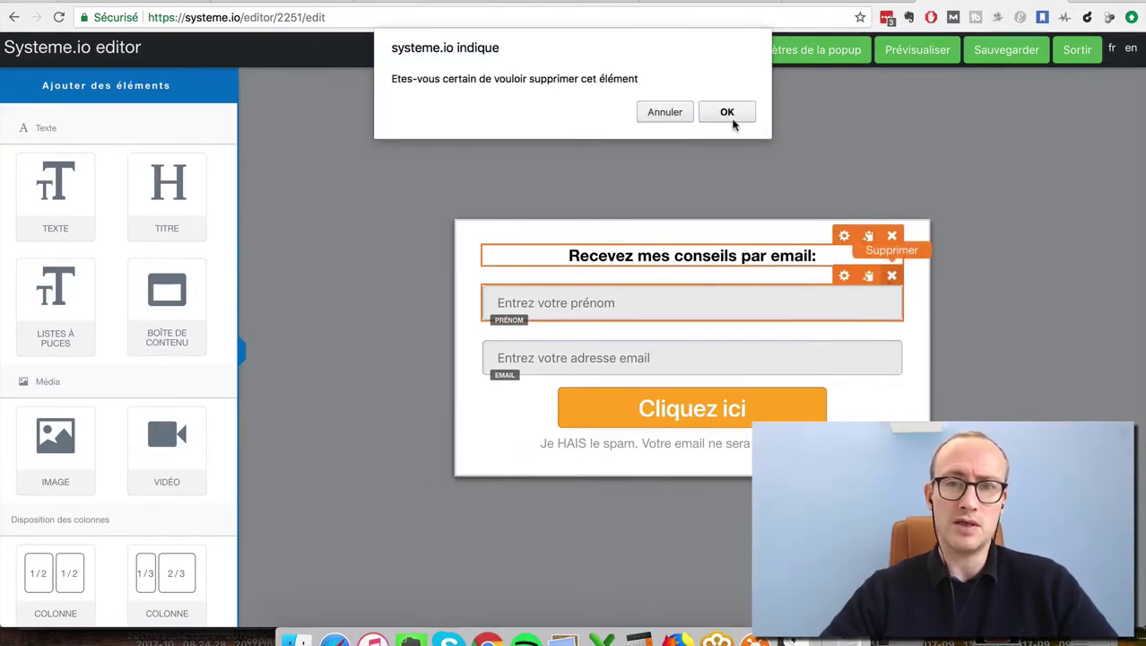
{"action": "left_click", "coordinate": [729, 110]}
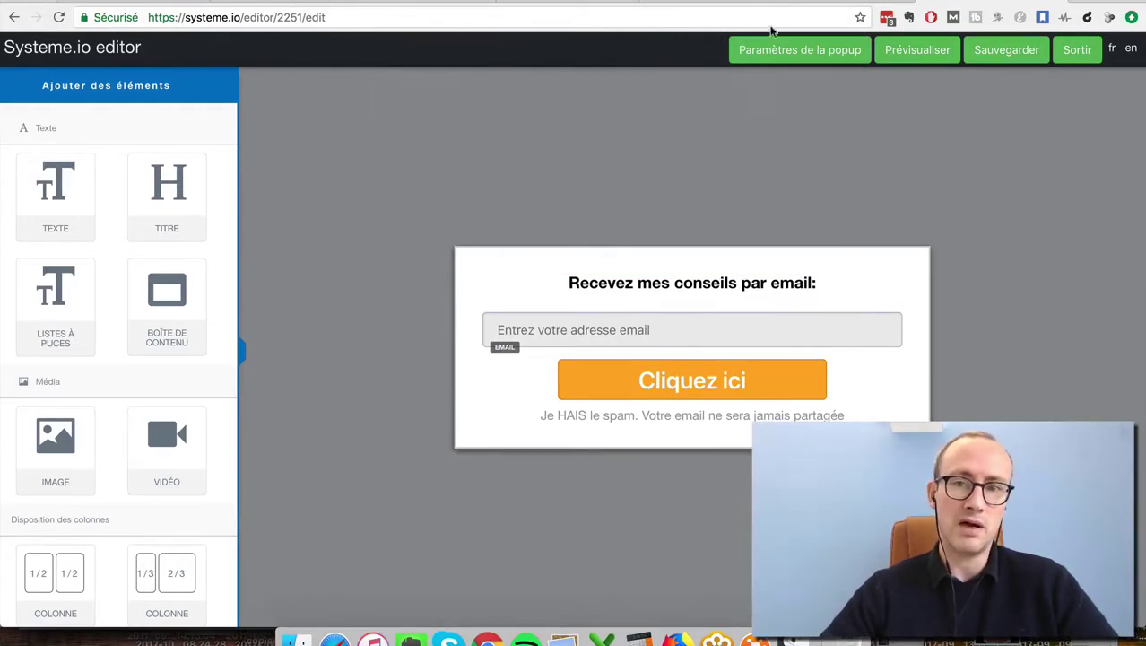
Try grey 9B9B9B and B3A2A2 as the popup's background colour, and return the background to white FFFFFF
{"action": "left_click", "coordinate": [786, 51]}
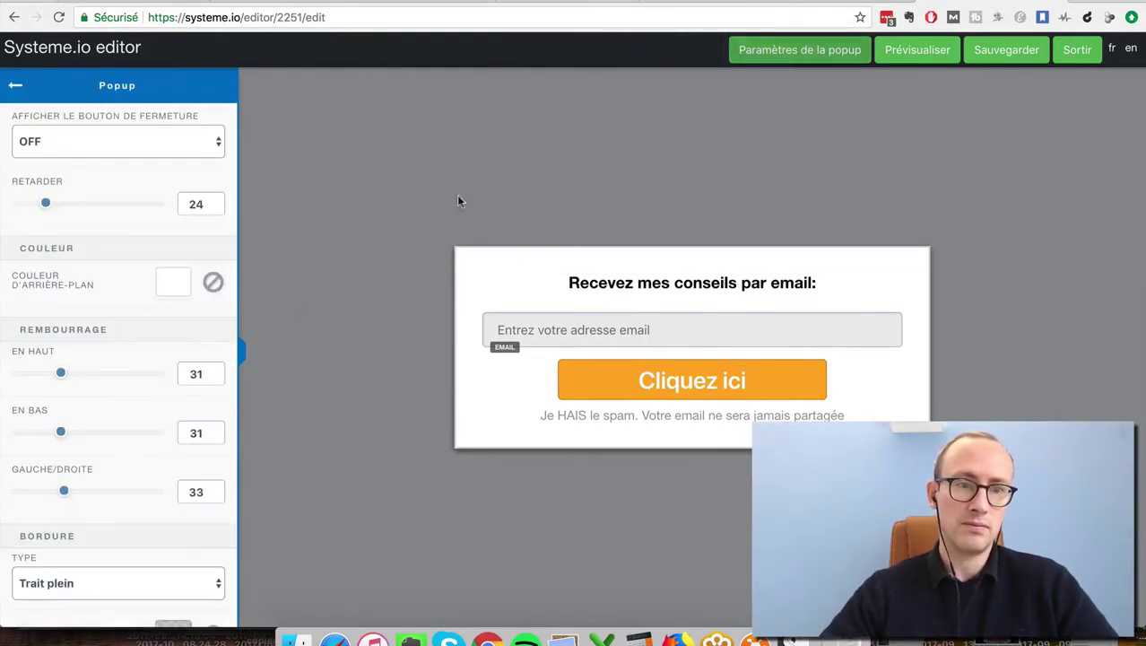
{"action": "left_click", "coordinate": [175, 284]}
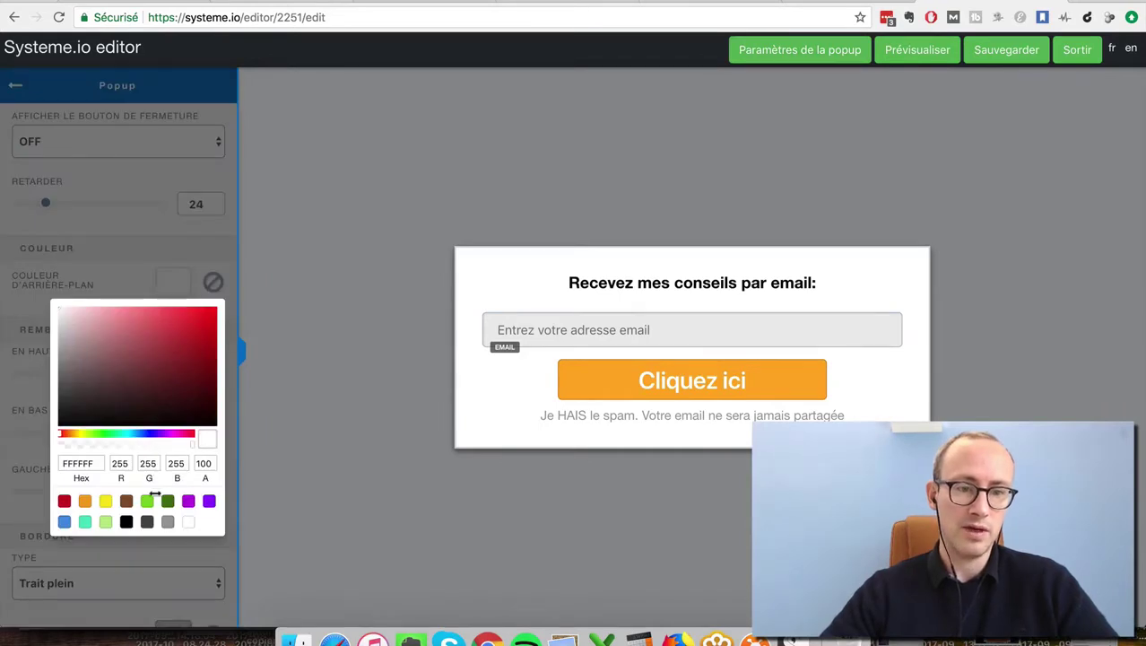
{"action": "left_click", "coordinate": [167, 521]}
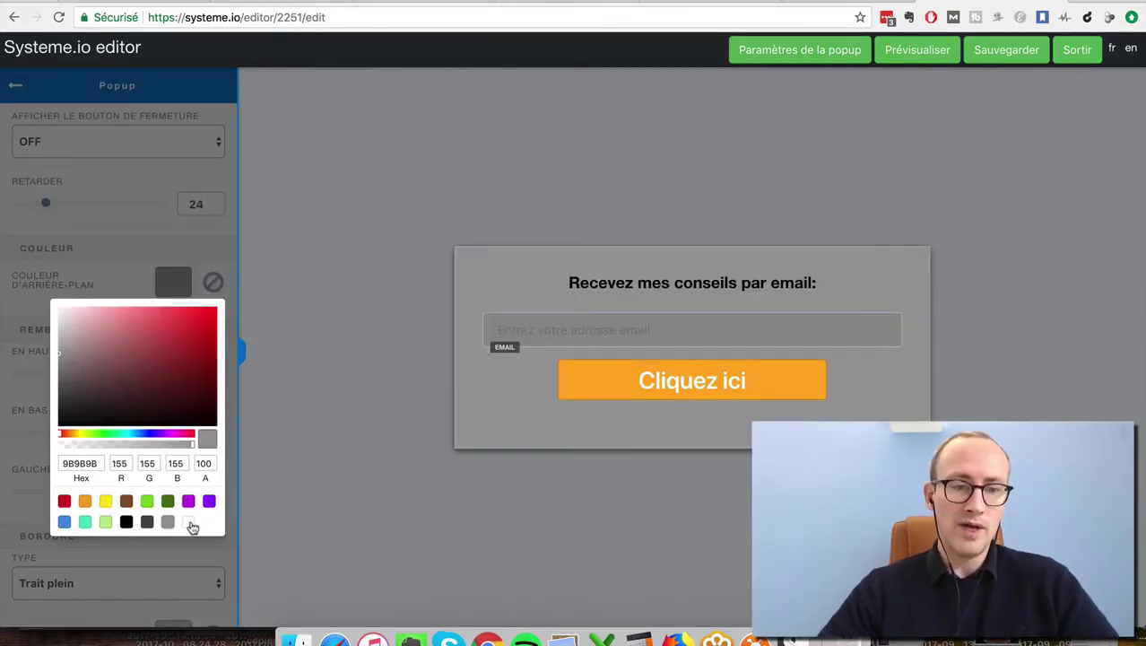
{"action": "left_click", "coordinate": [190, 524]}
{"action": "left_click_drag", "start_coordinate": [115, 377], "coordinate": [73, 342]}
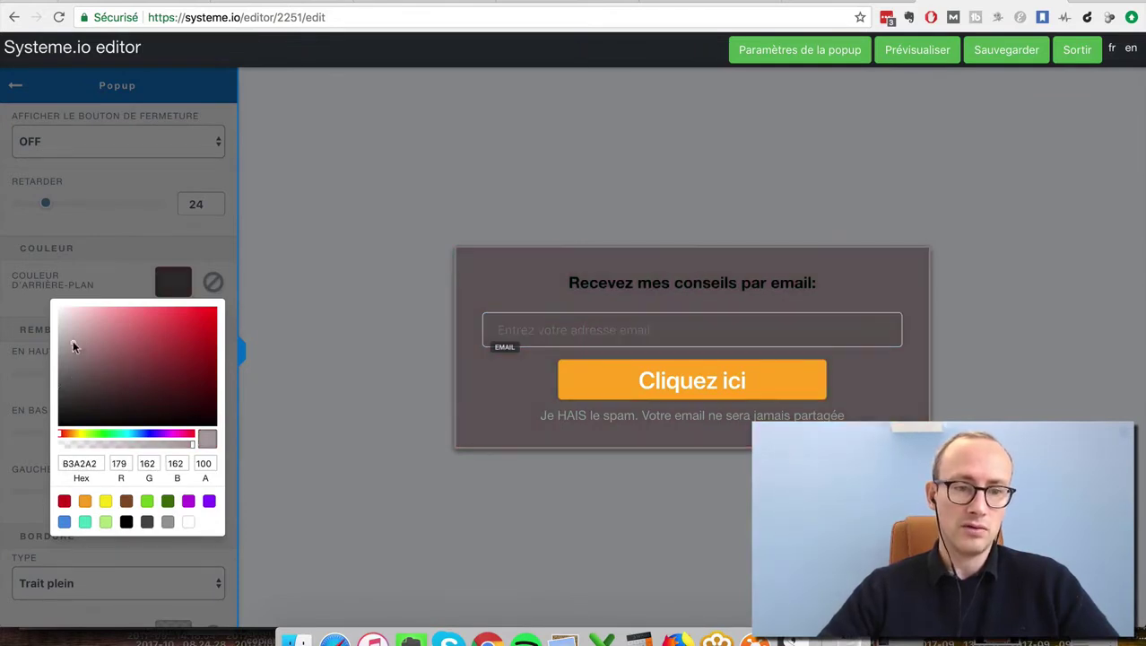
{"action": "left_click", "coordinate": [190, 523]}
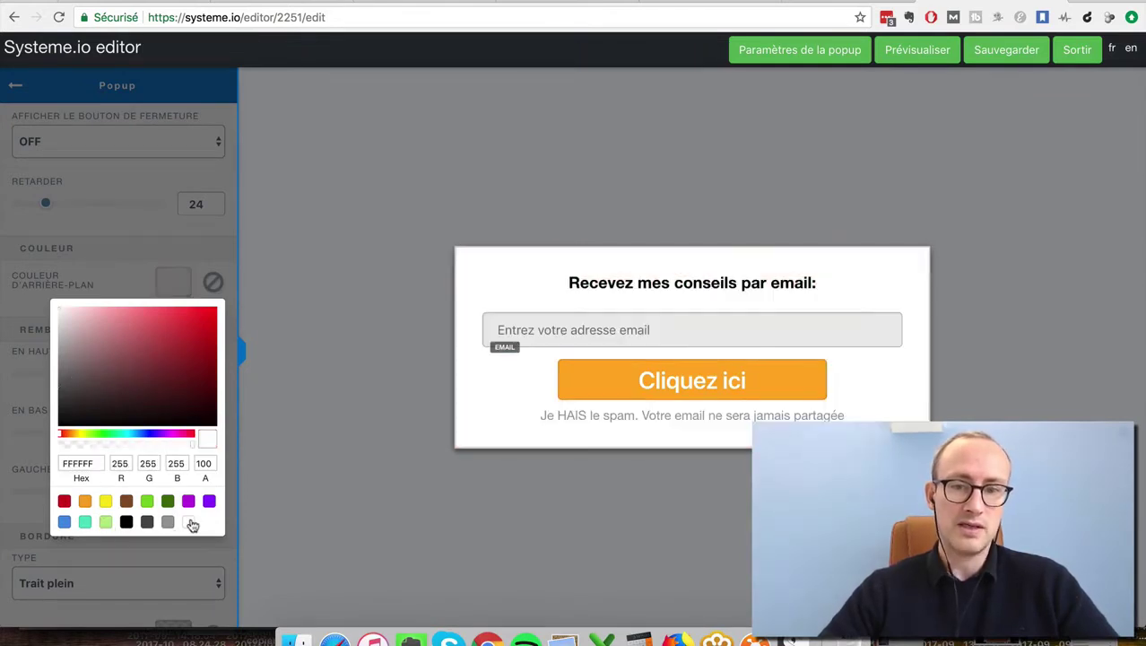
{"action": "left_click", "coordinate": [331, 267]}
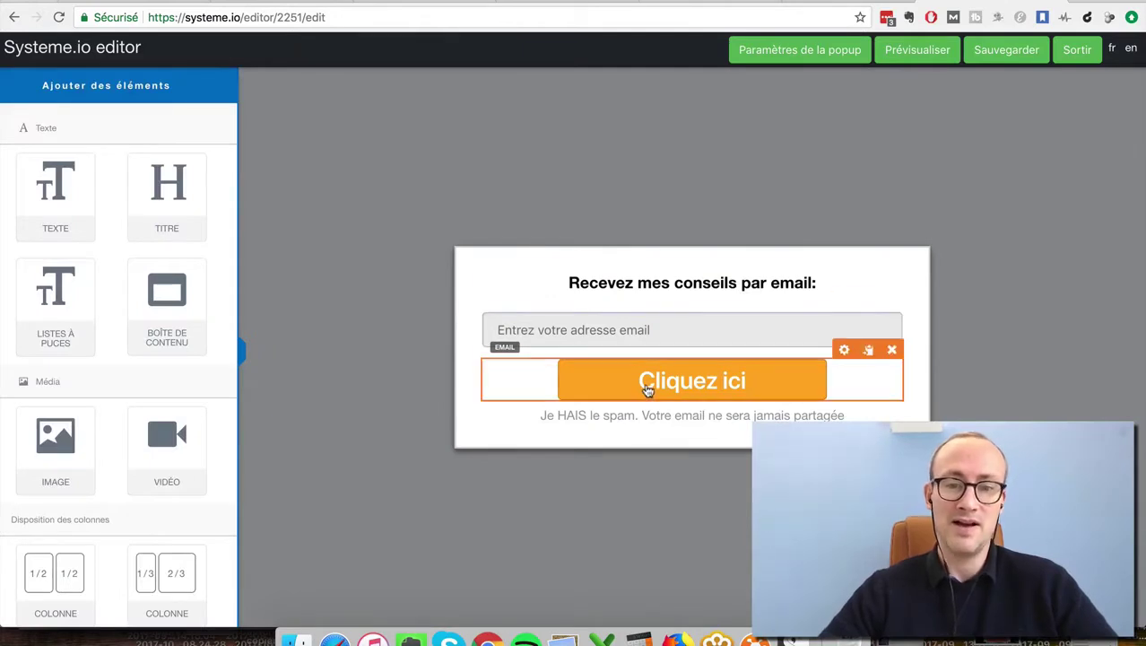
Try blue 4A90E2 on the "Cliquez ici" button, set its background to the preset orange, and leave the popup editor
{"action": "left_click", "coordinate": [617, 380]}
{"action": "scroll", "coordinate": [157, 468], "scroll_direction": "down", "scroll_amount": 5}
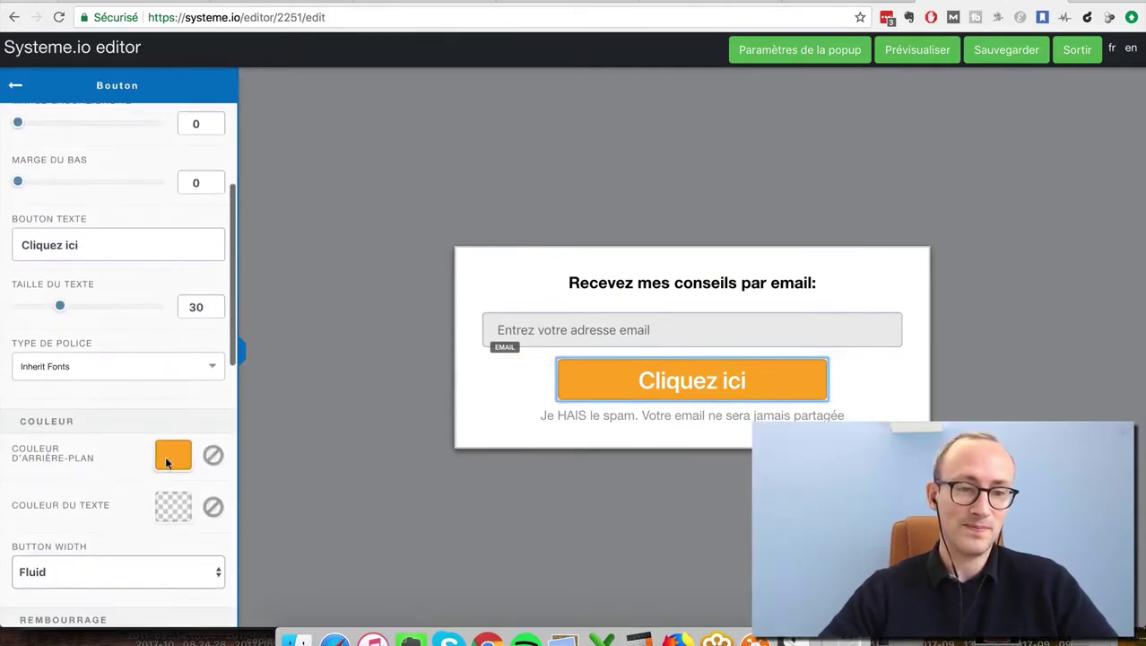
{"action": "left_click", "coordinate": [171, 453]}
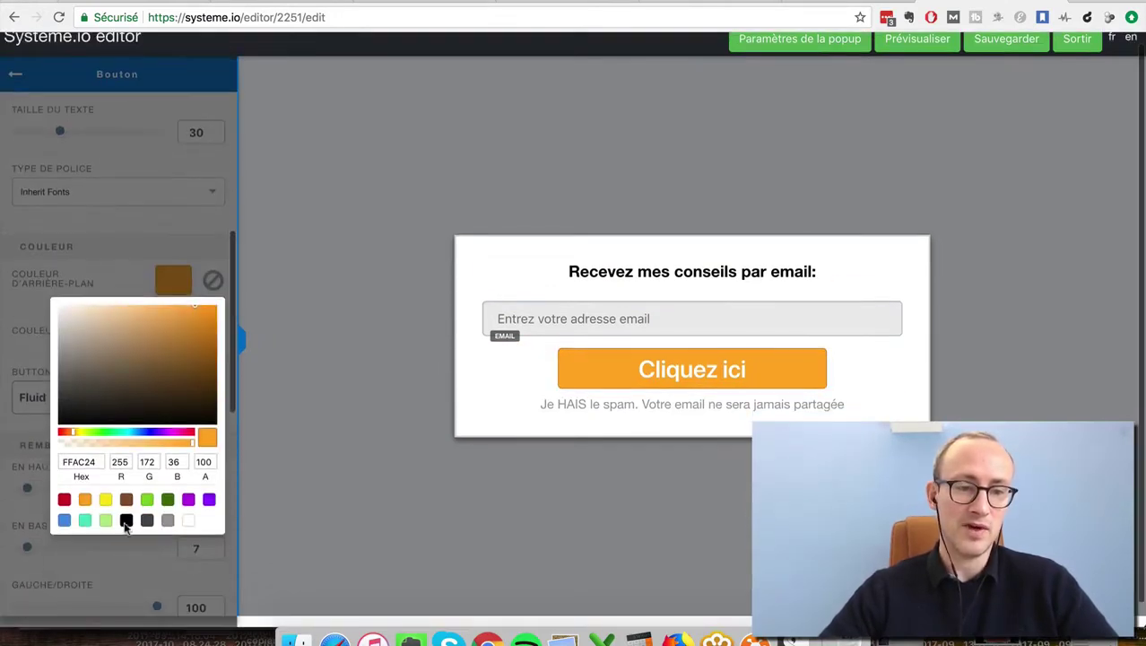
{"action": "left_click", "coordinate": [65, 521]}
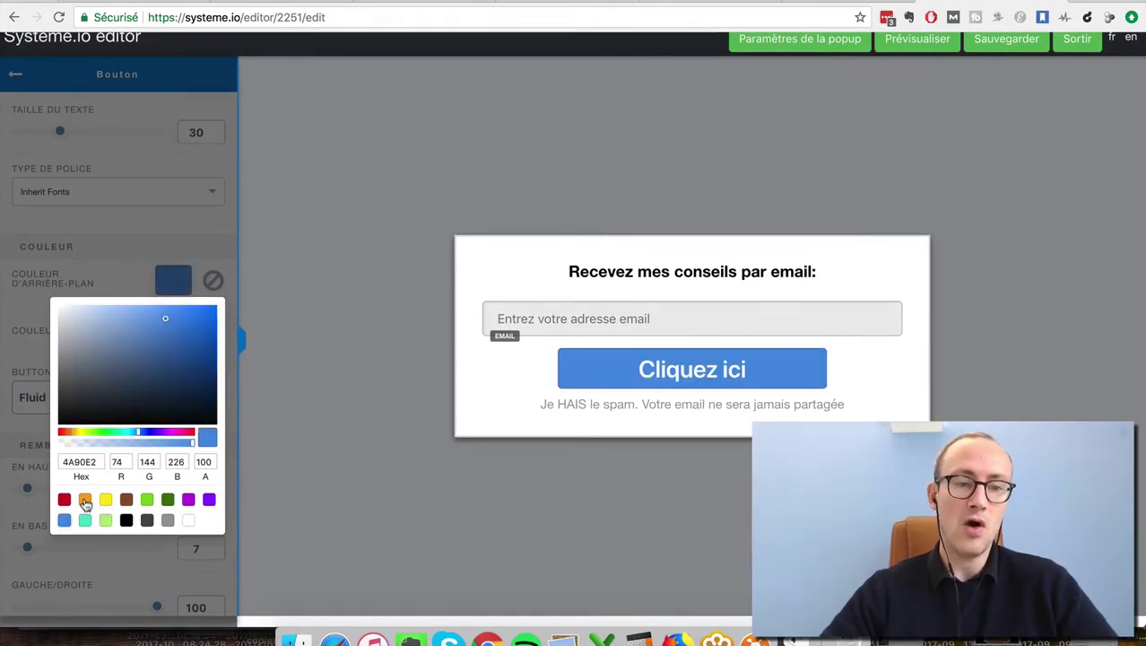
{"action": "left_click", "coordinate": [85, 499]}
{"action": "left_click", "coordinate": [336, 279]}
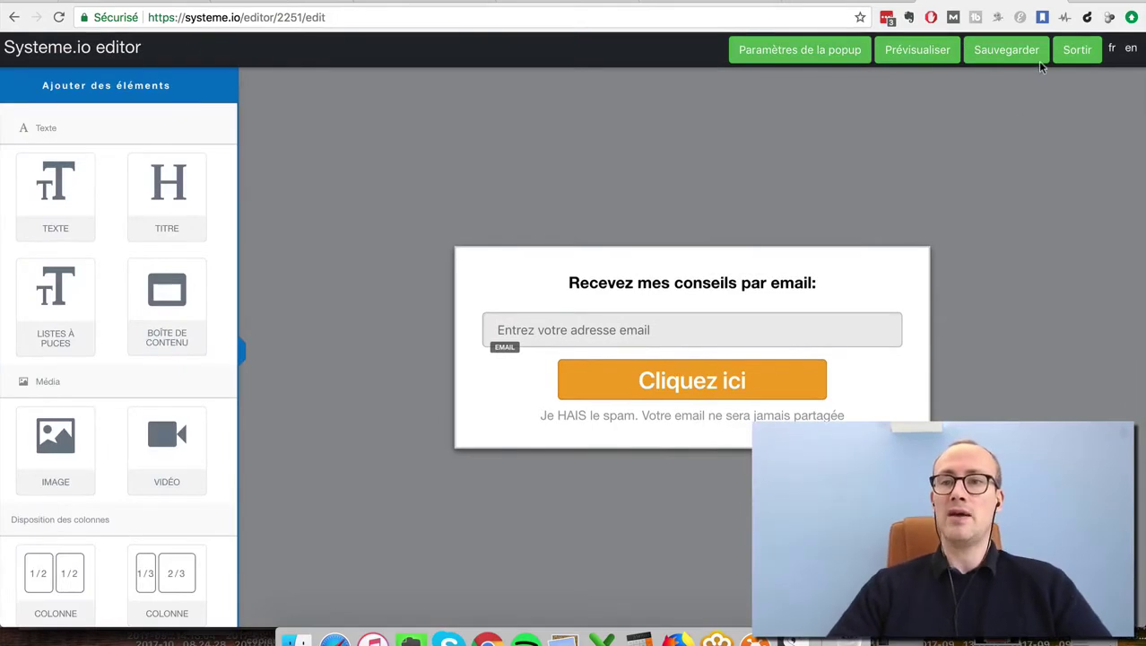
{"action": "left_click", "coordinate": [1076, 52]}
{"action": "left_click", "coordinate": [665, 112]}
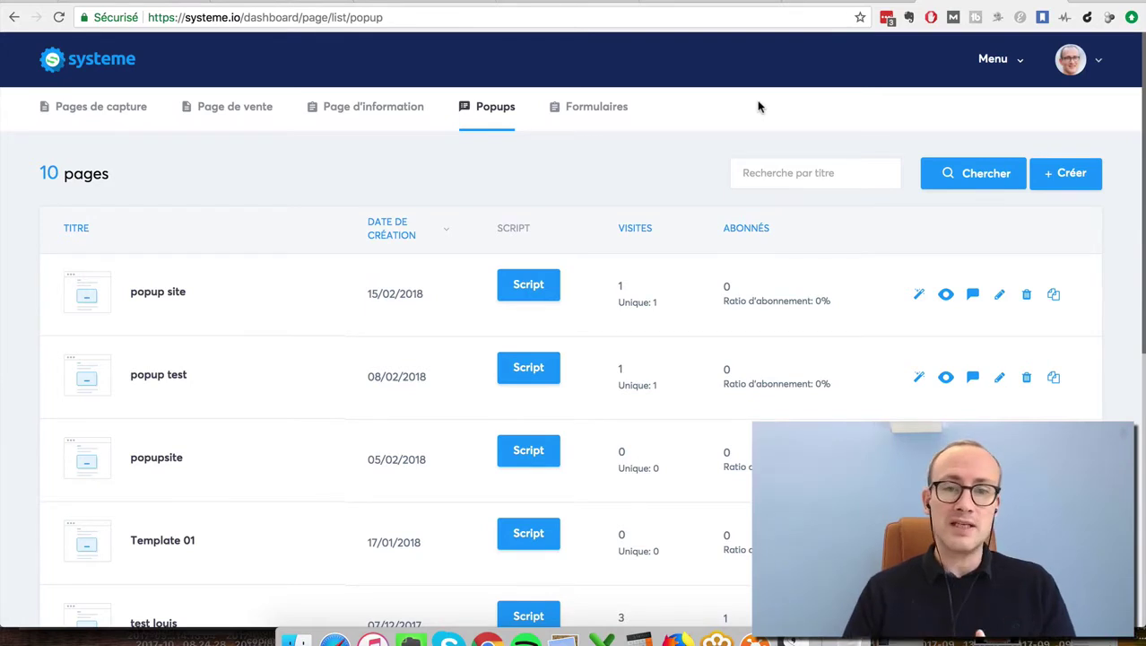
Preview the "Formation dropshipping" capture page, try its signup popup by entering a first name, and return to the capture page list
{"action": "left_click", "coordinate": [78, 110]}
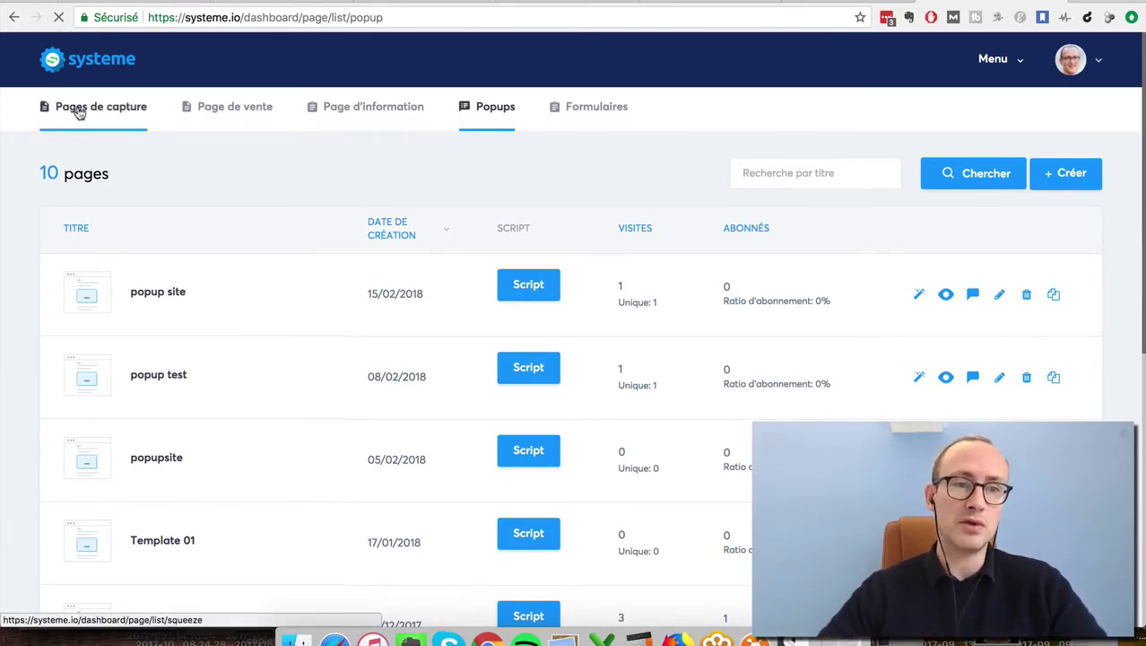
{"action": "left_click", "coordinate": [957, 372]}
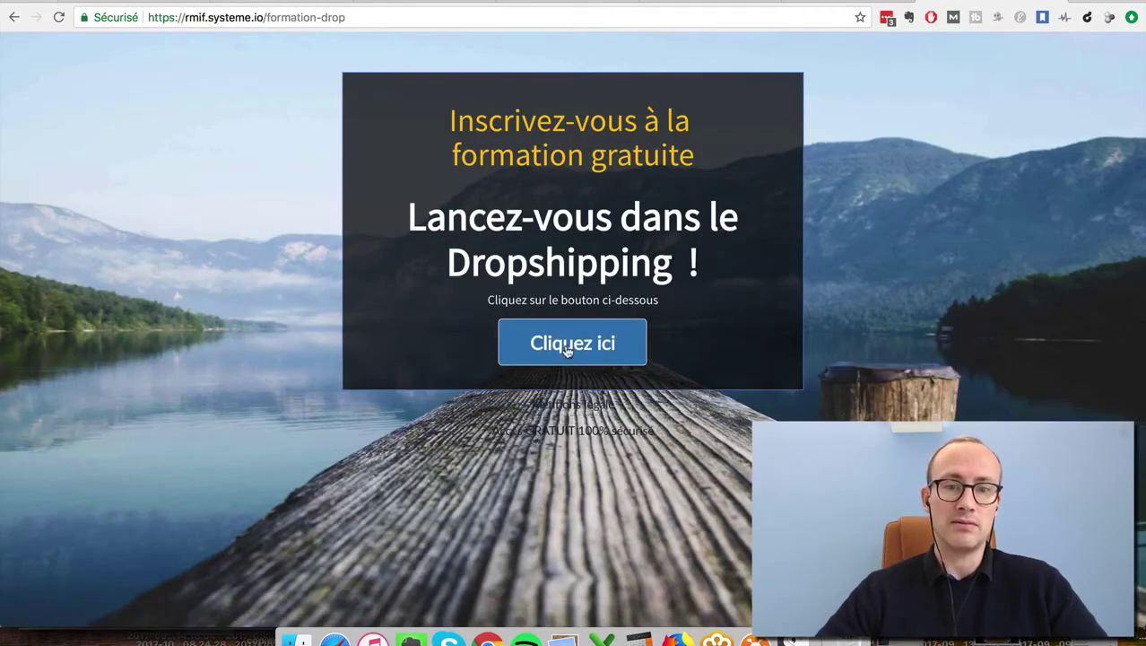
{"action": "left_click", "coordinate": [566, 345]}
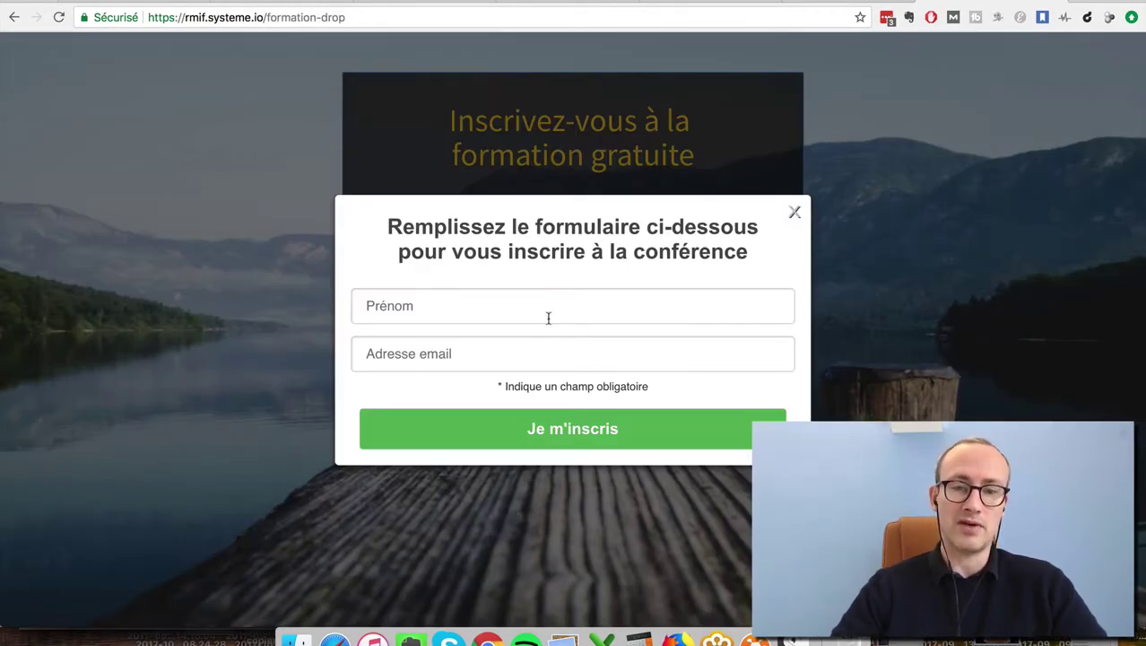
{"action": "type", "text": "aurelien"}
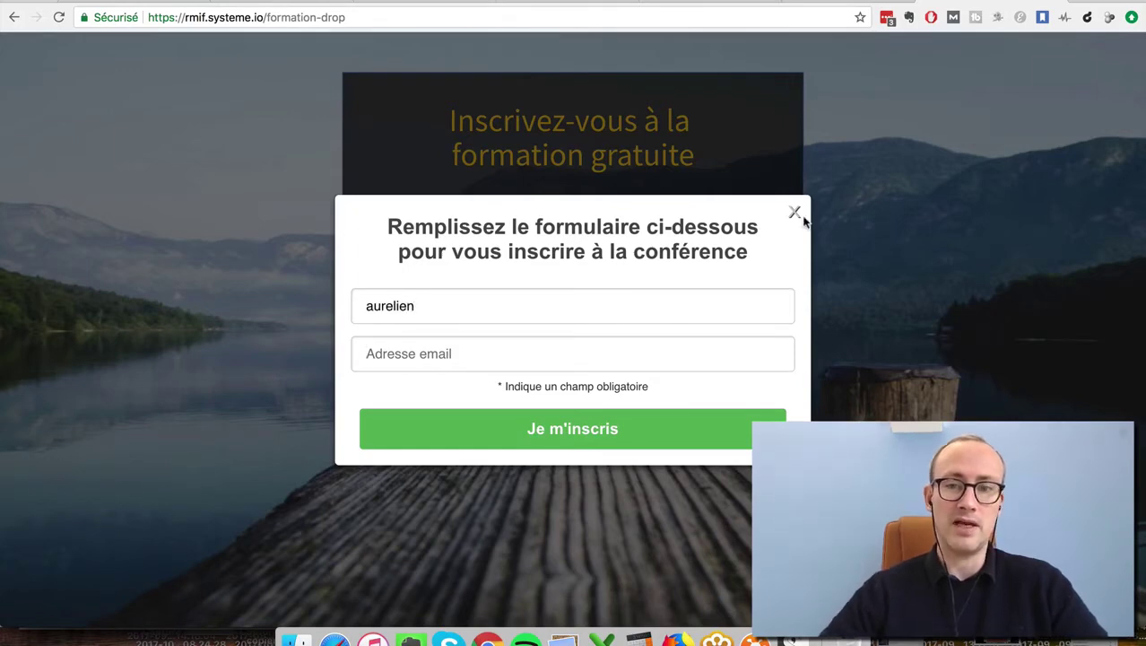
{"action": "left_click", "coordinate": [795, 213]}
{"action": "left_click", "coordinate": [13, 17]}
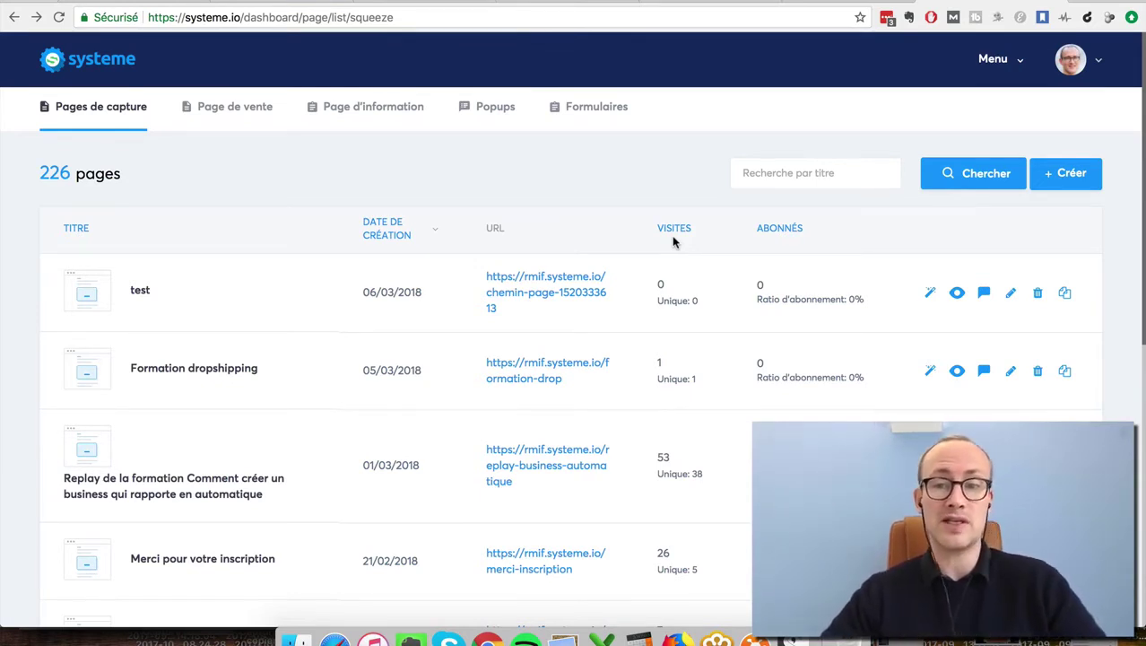
Open the list of sales offers and look over the other sections available under sales
{"action": "left_click", "coordinate": [1018, 63]}
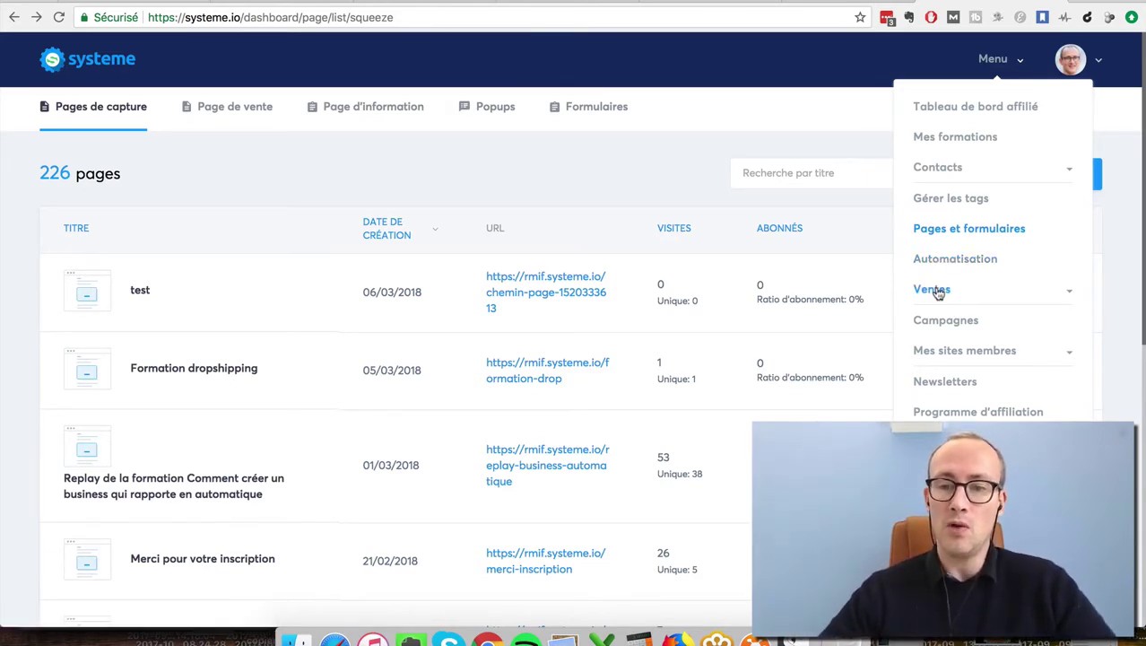
{"action": "left_click", "coordinate": [937, 291]}
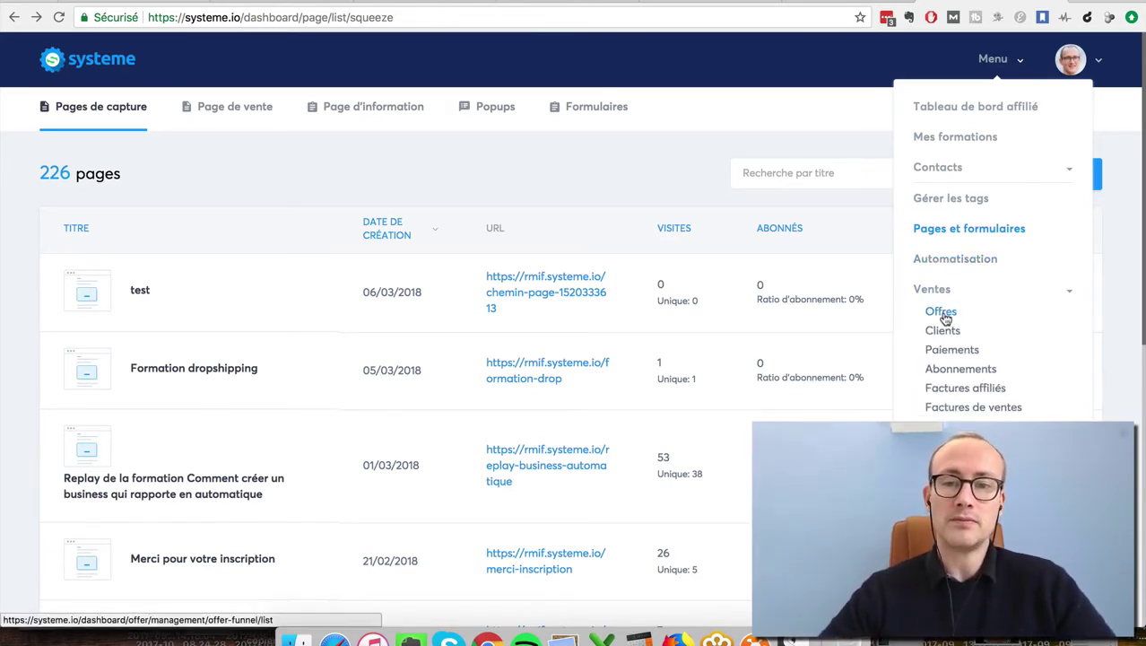
{"action": "left_click", "coordinate": [942, 313]}
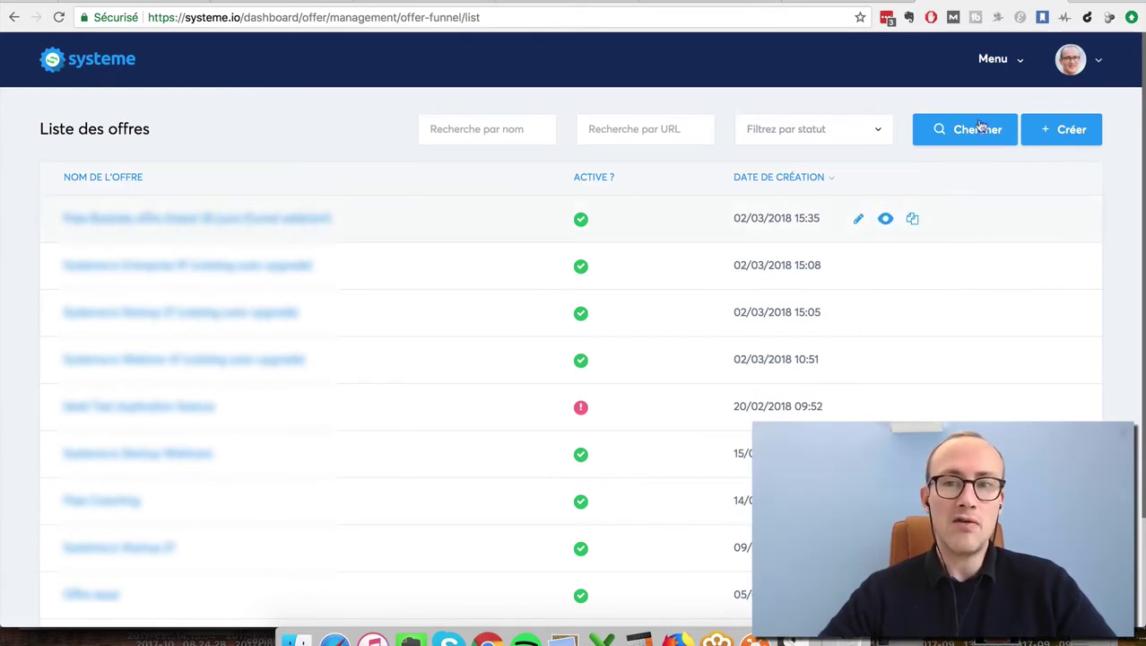
{"action": "left_click", "coordinate": [1011, 58]}
{"action": "left_click", "coordinate": [936, 295]}
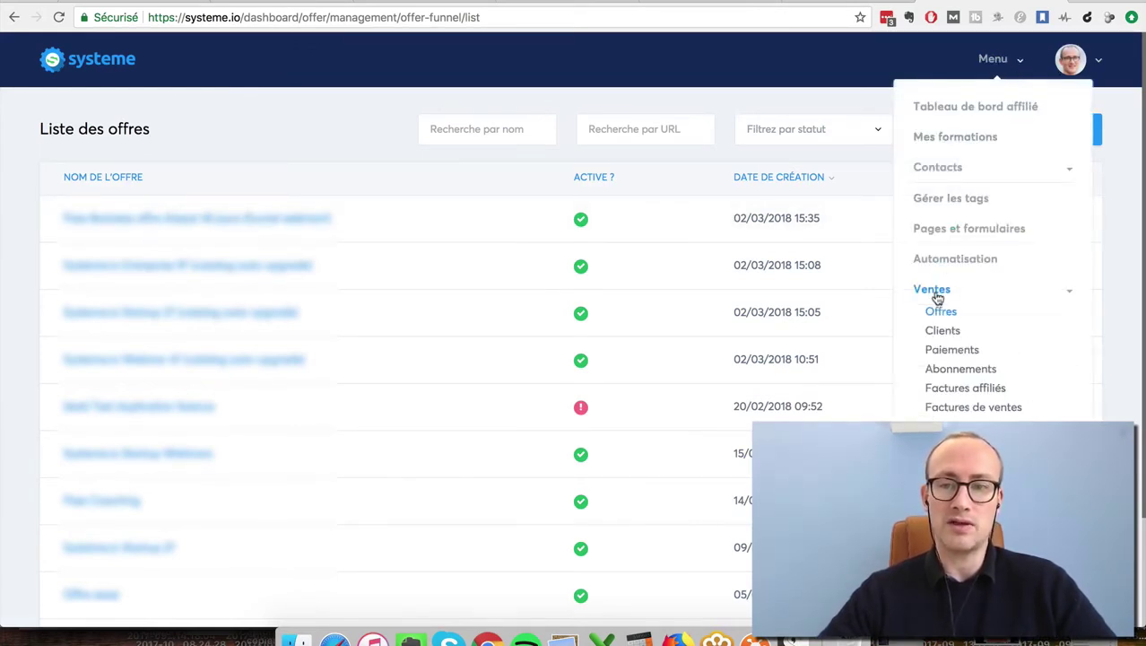
{"action": "left_click", "coordinate": [352, 128]}
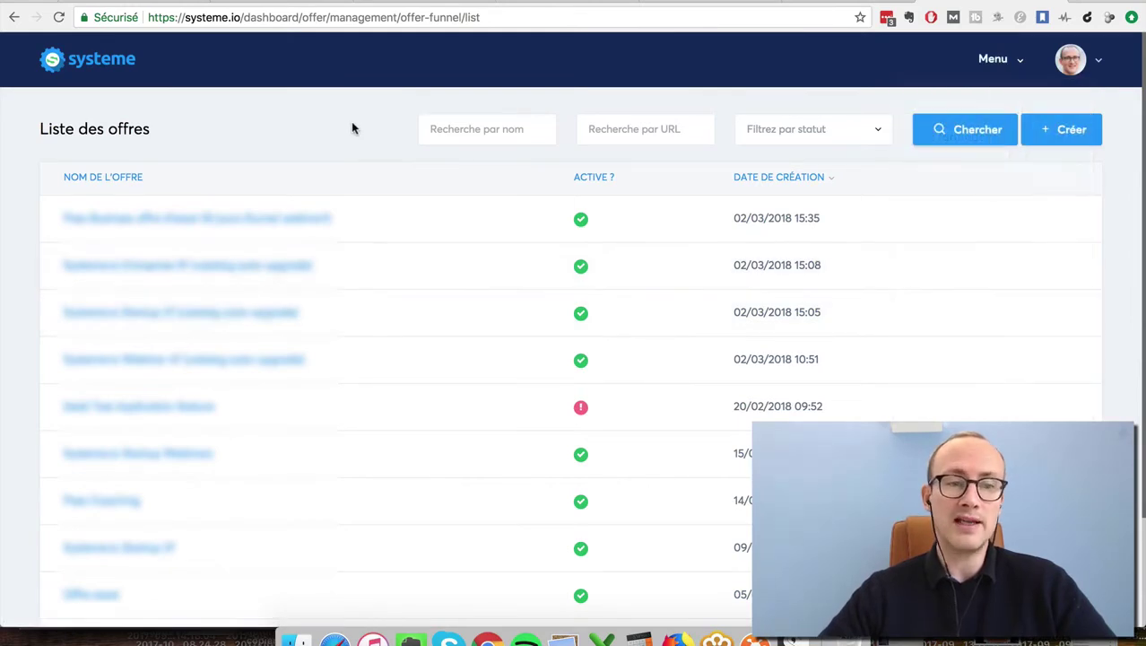
Show 100 offers per page and browse through the list of sales offers
{"action": "mouse_move", "coordinate": [455, 278]}
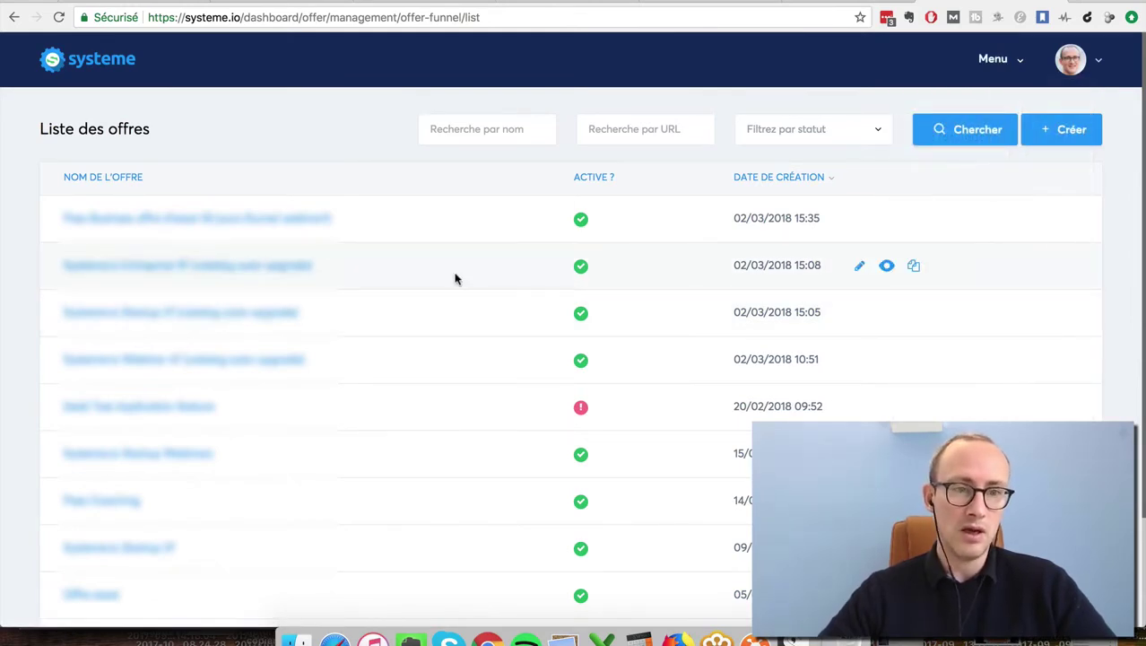
{"action": "scroll", "coordinate": [455, 278], "scroll_direction": "down", "scroll_amount": 3}
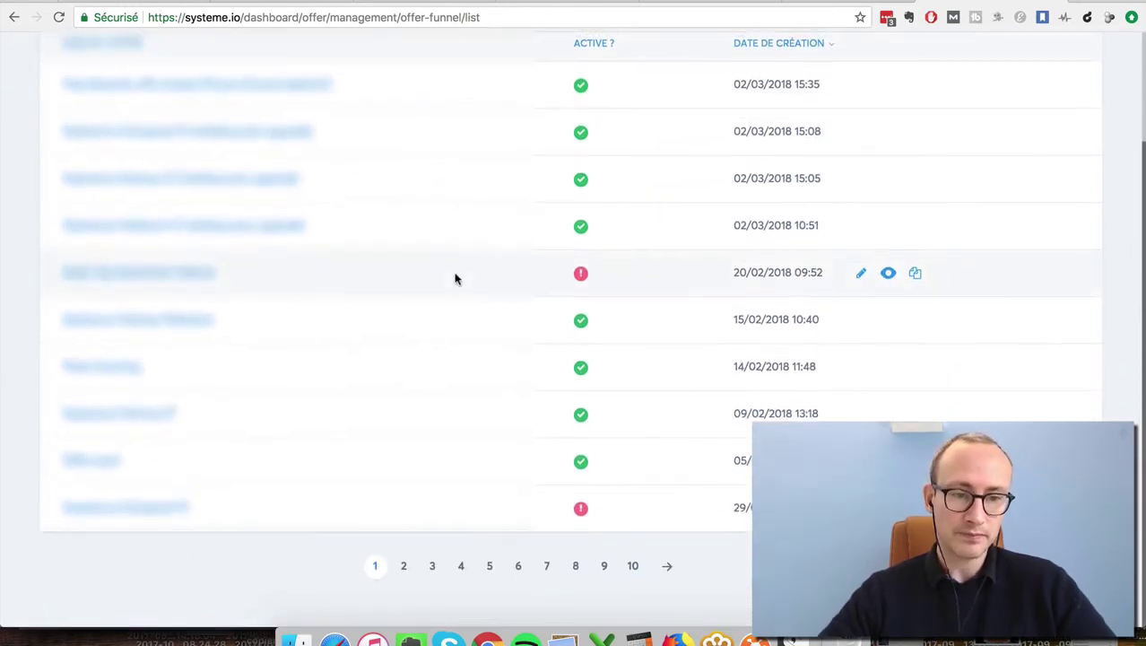
{"action": "scroll", "coordinate": [434, 465], "scroll_direction": "up", "scroll_amount": 2}
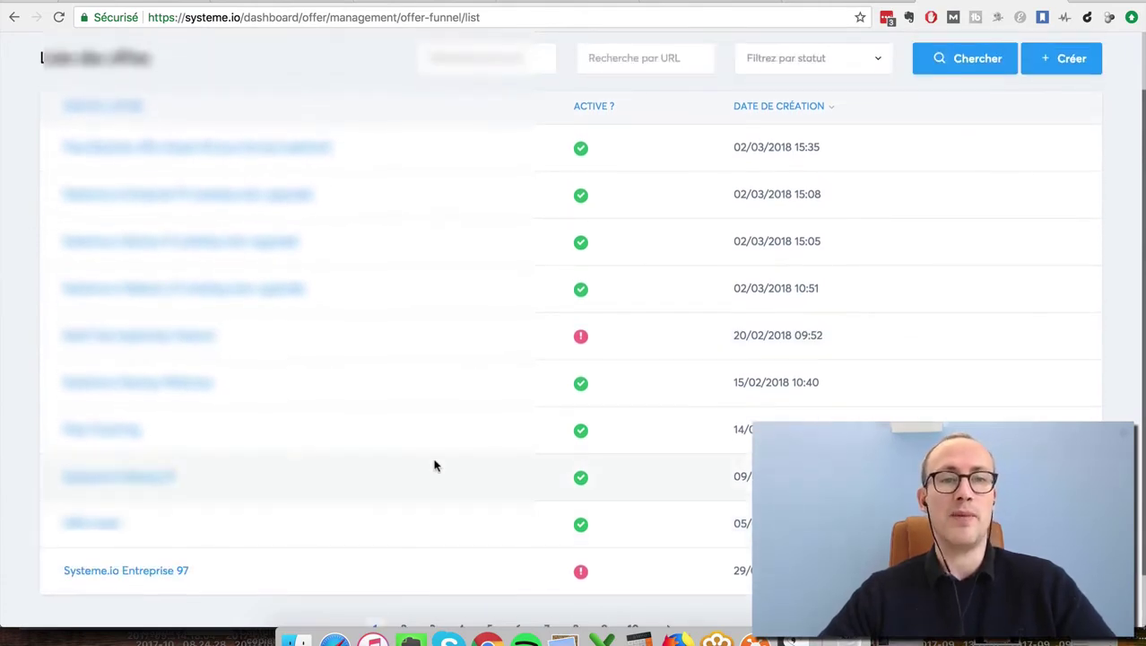
{"action": "mouse_move", "coordinate": [968, 374]}
{"action": "scroll", "coordinate": [969, 374], "scroll_direction": "down", "scroll_amount": 2}
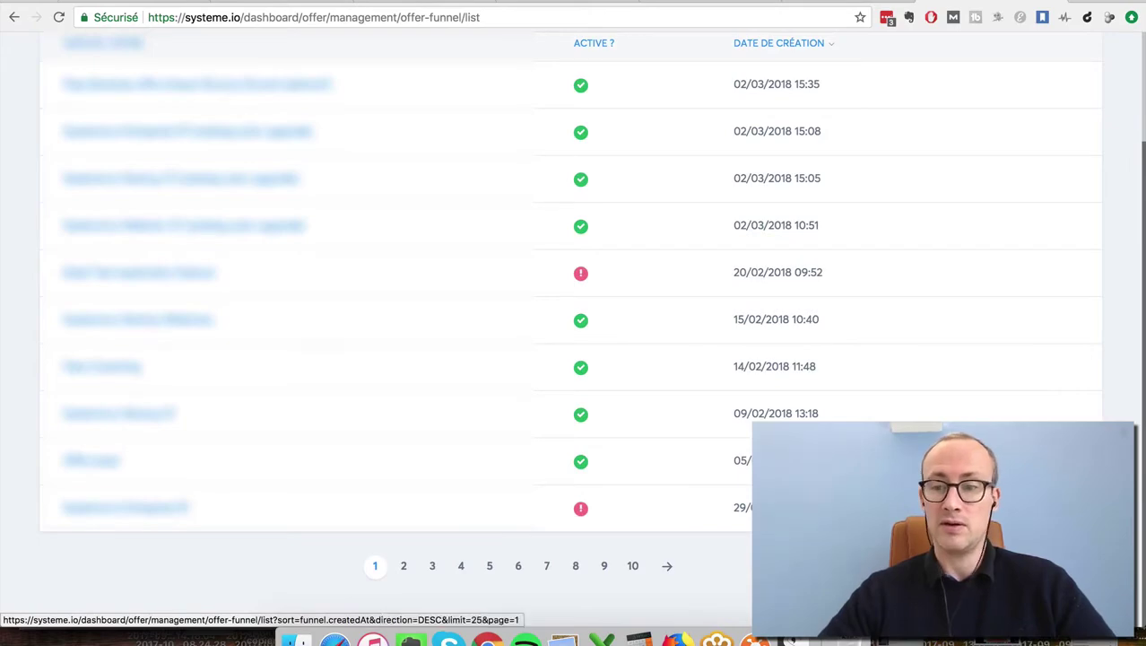
{"action": "left_click", "coordinate": [1083, 566]}
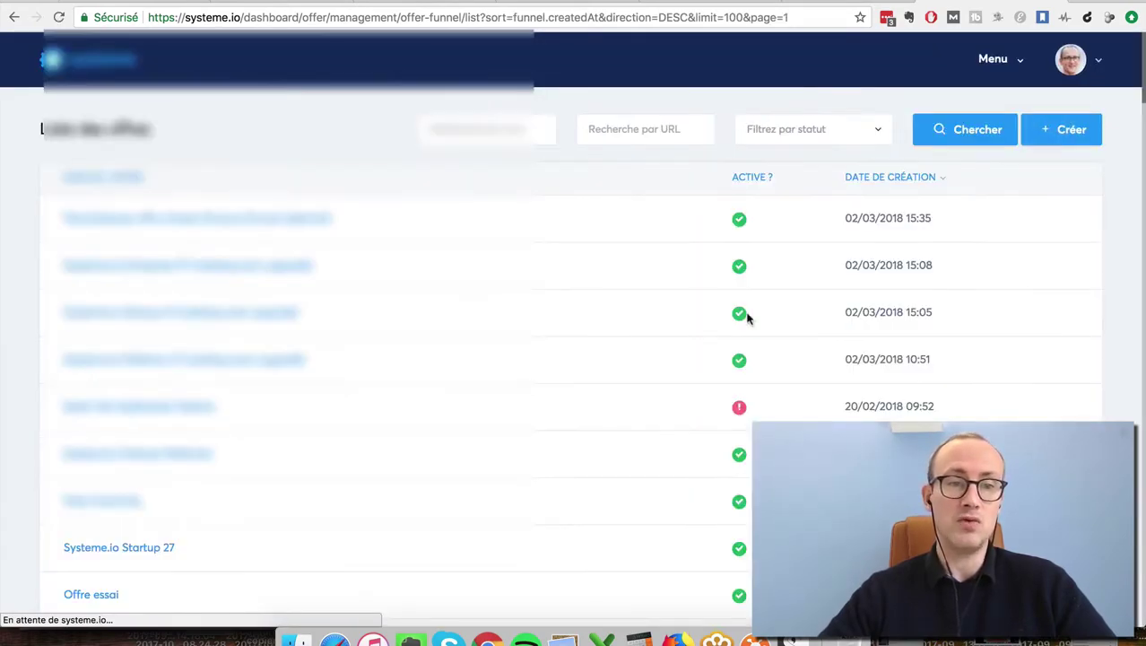
{"action": "scroll", "coordinate": [627, 343], "scroll_direction": "down", "scroll_amount": 10}
{"action": "scroll", "coordinate": [628, 348], "scroll_direction": "down", "scroll_amount": 20}
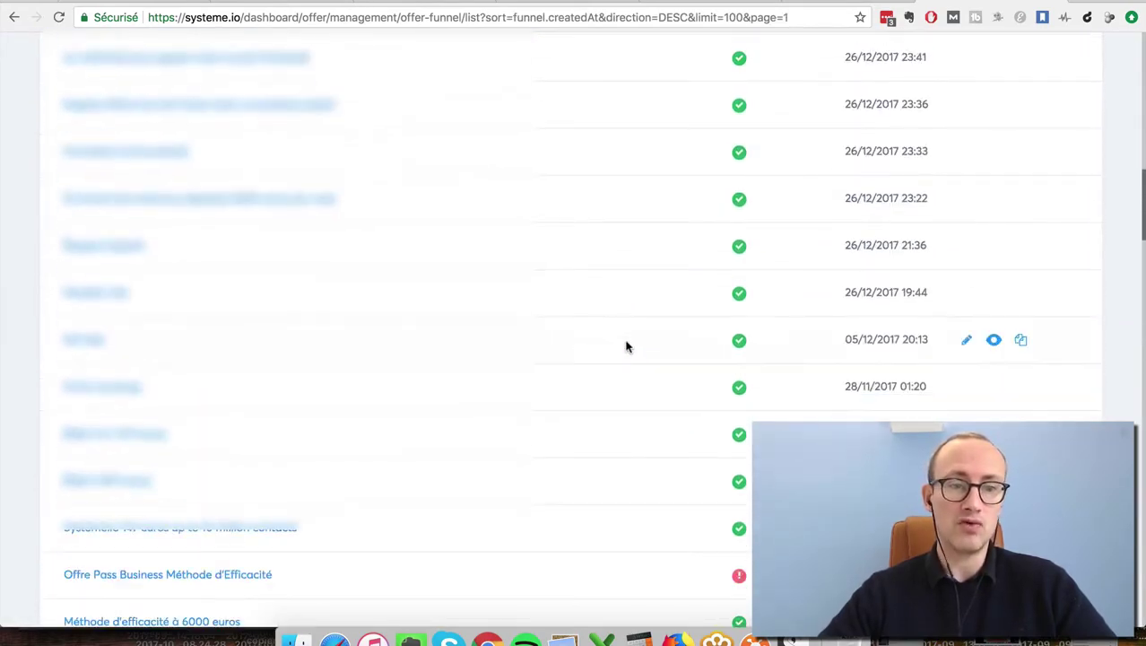
{"action": "scroll", "coordinate": [627, 348], "scroll_direction": "up", "scroll_amount": 2}
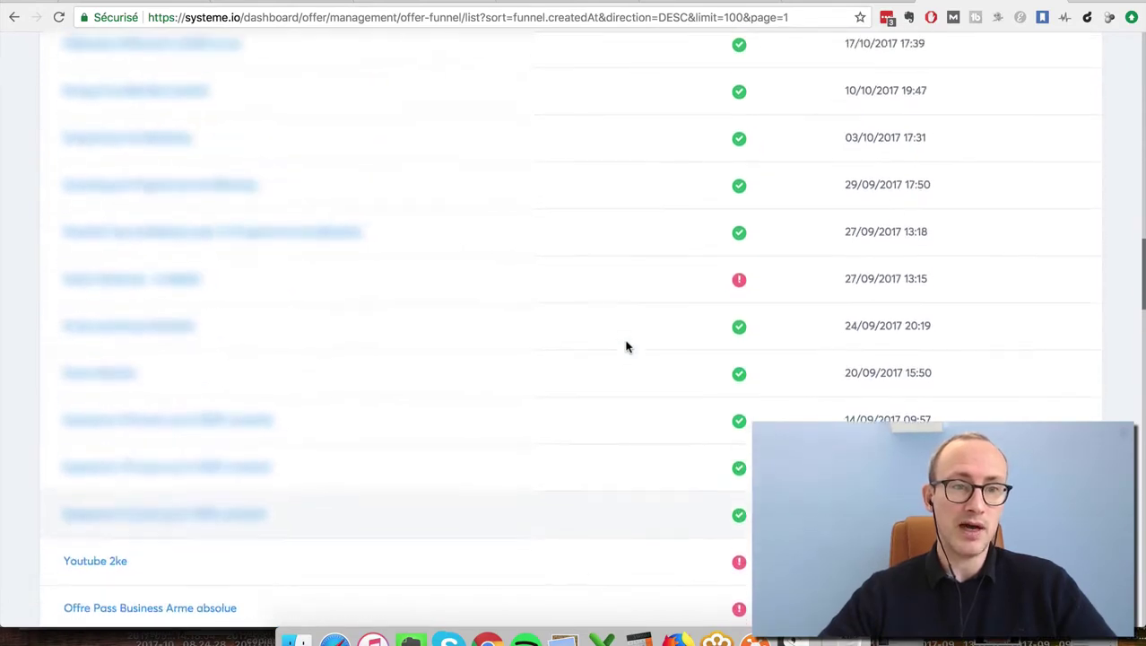
Open the "1h de coaching individuel" offer and examine its order form in a separate browser tab
{"action": "left_click", "coordinate": [126, 328]}
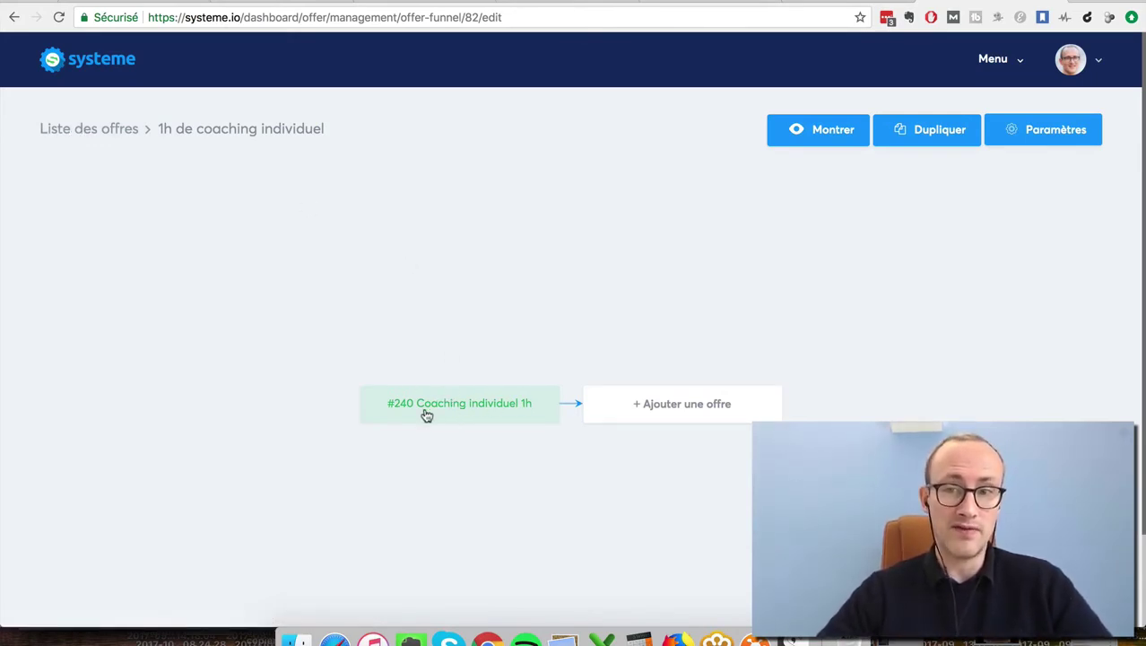
{"action": "right_click", "coordinate": [815, 133]}
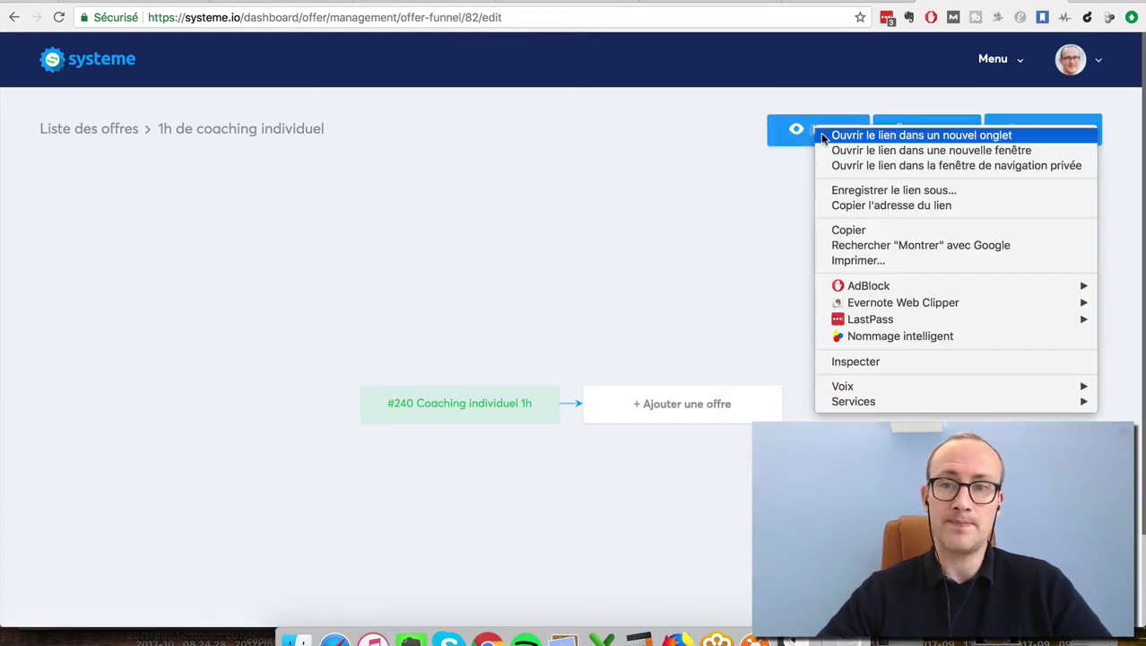
{"action": "left_click", "coordinate": [824, 135]}
{"action": "left_click", "coordinate": [1007, 3]}
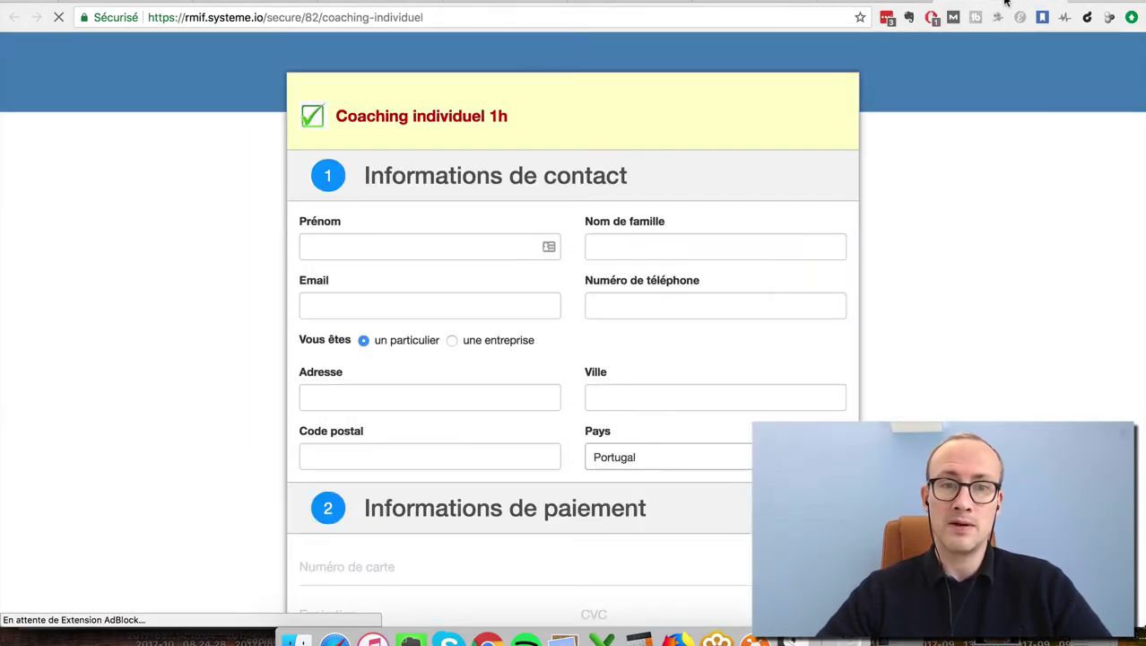
{"action": "scroll", "coordinate": [862, 274], "scroll_direction": "down", "scroll_amount": 5}
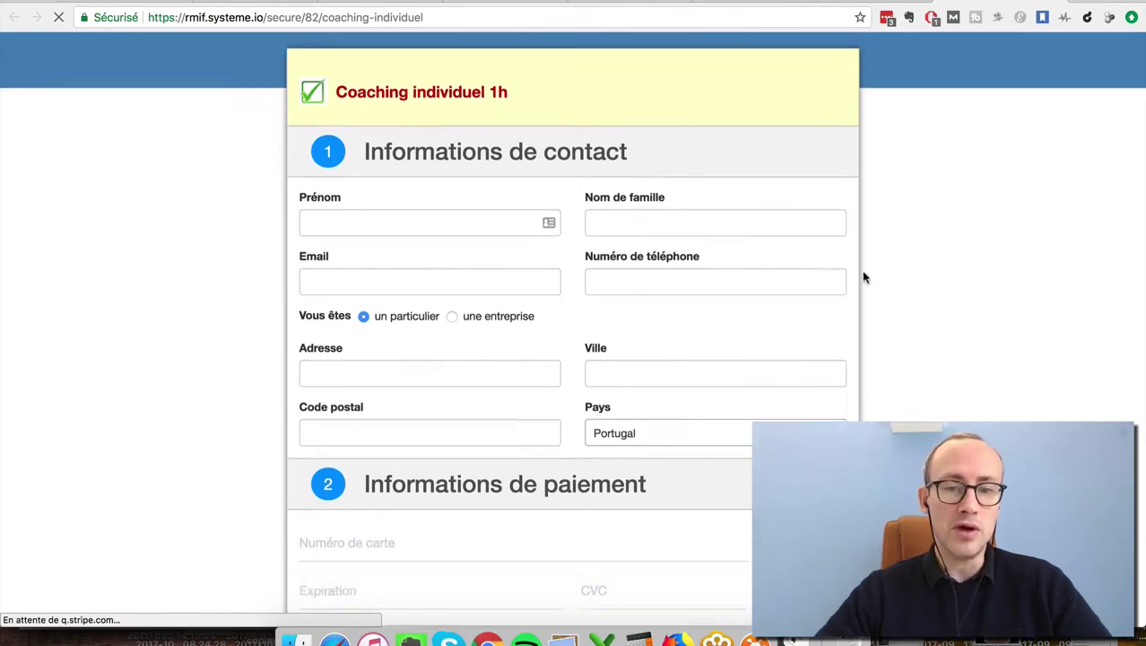
{"action": "scroll", "coordinate": [846, 400], "scroll_direction": "up", "scroll_amount": 5}
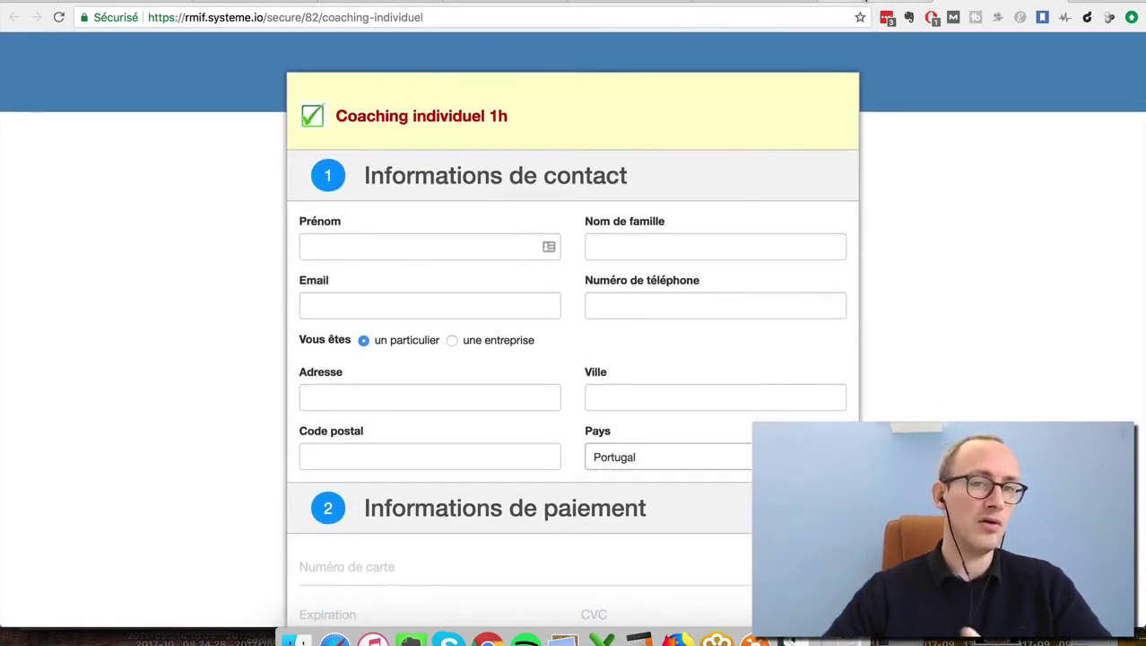
Return from the order form to the "1h de coaching individuel" offer and review its funnel down to the thank-you page
{"action": "left_click", "coordinate": [864, 3]}
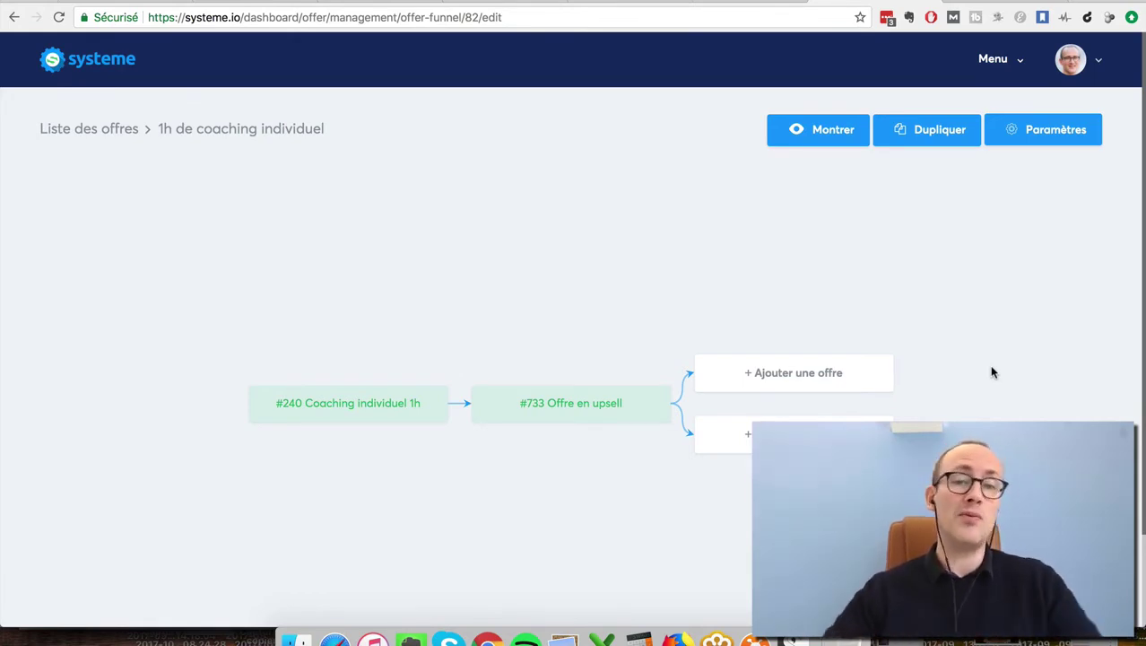
{"action": "scroll", "coordinate": [992, 372], "scroll_direction": "down", "scroll_amount": 1}
{"action": "scroll", "coordinate": [992, 371], "scroll_direction": "down", "scroll_amount": 3}
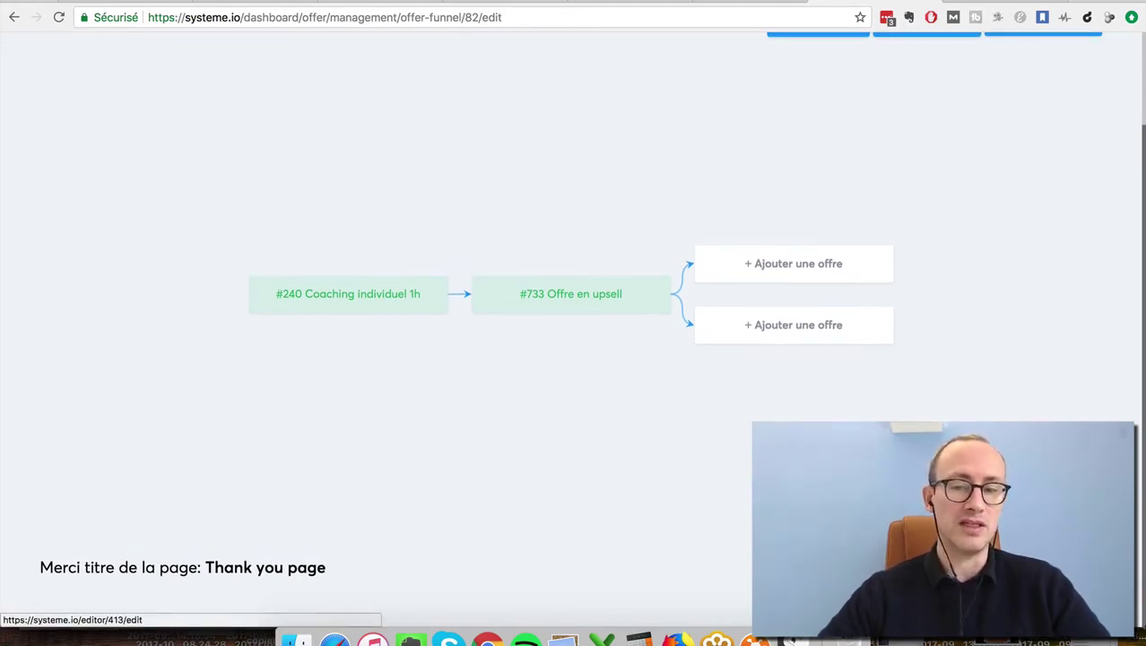
{"action": "scroll", "coordinate": [587, 471], "scroll_direction": "up", "scroll_amount": 2}
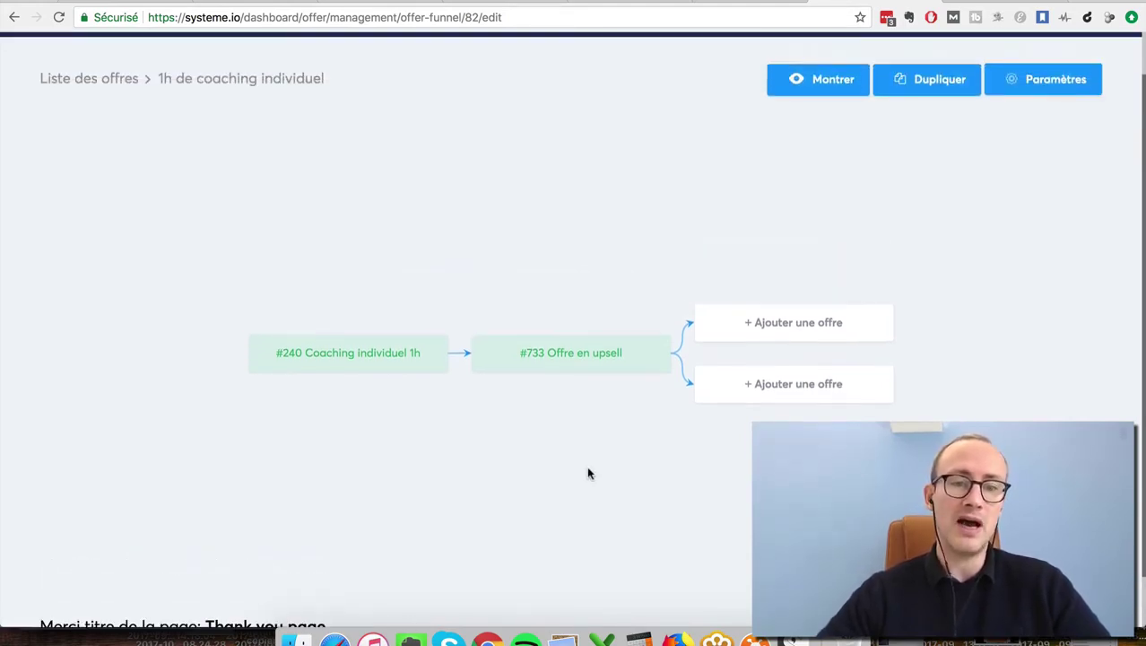
{"action": "scroll", "coordinate": [588, 473], "scroll_direction": "up", "scroll_amount": 2}
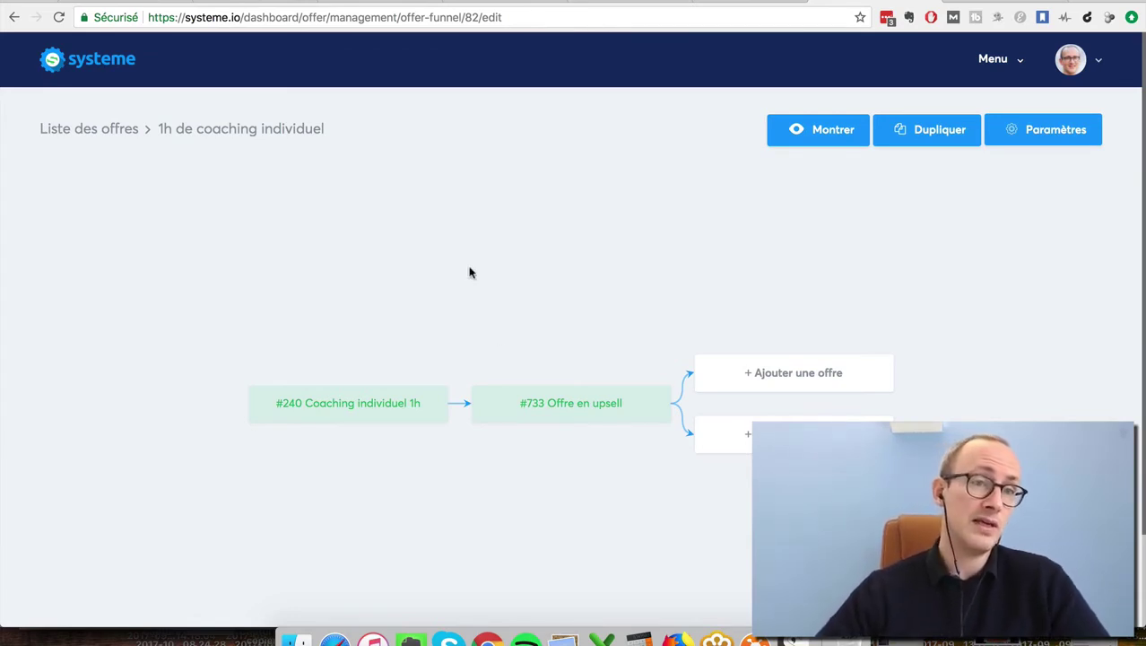
Return to the dashboard and open the list of automation rules
{"action": "left_click", "coordinate": [85, 65]}
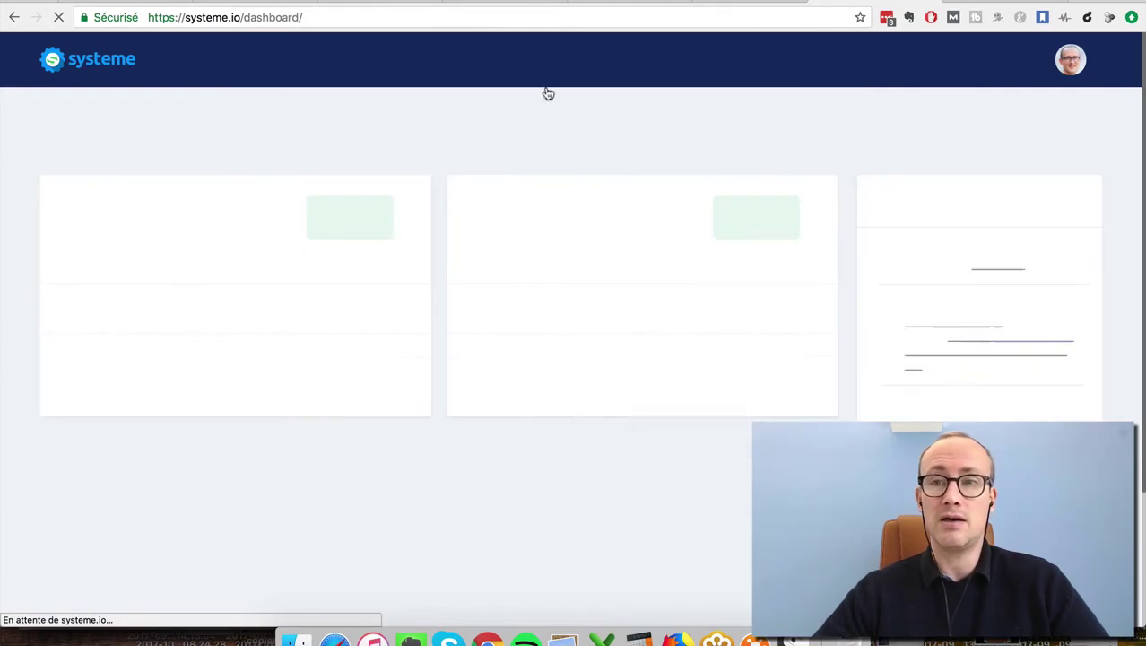
{"action": "left_click", "coordinate": [998, 60]}
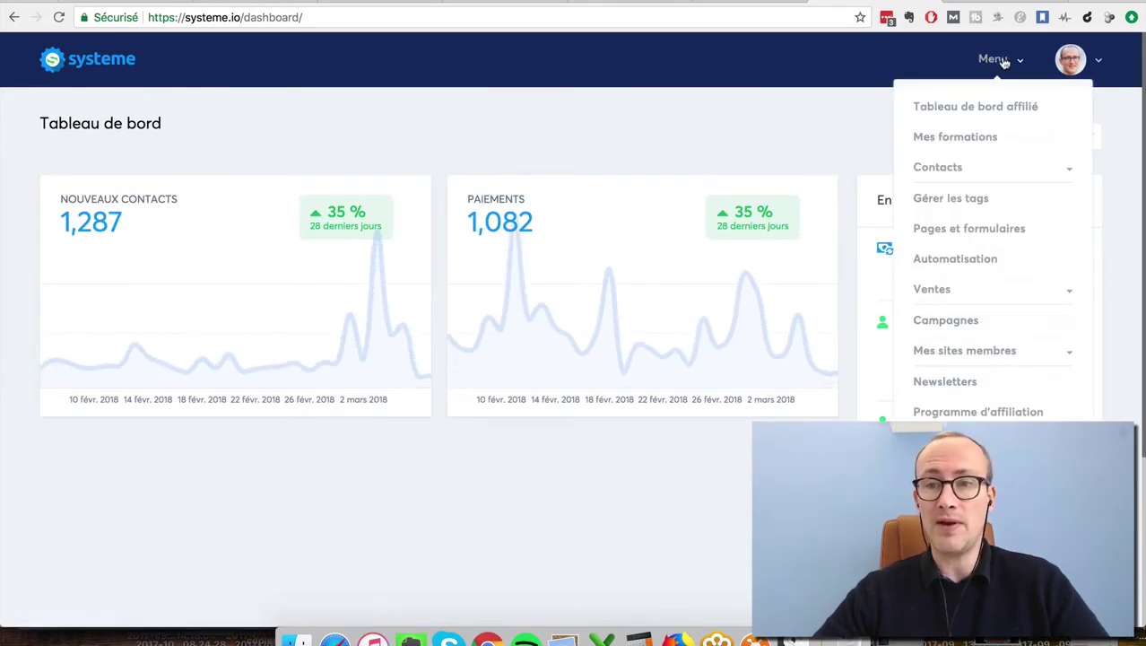
{"action": "left_click", "coordinate": [964, 262]}
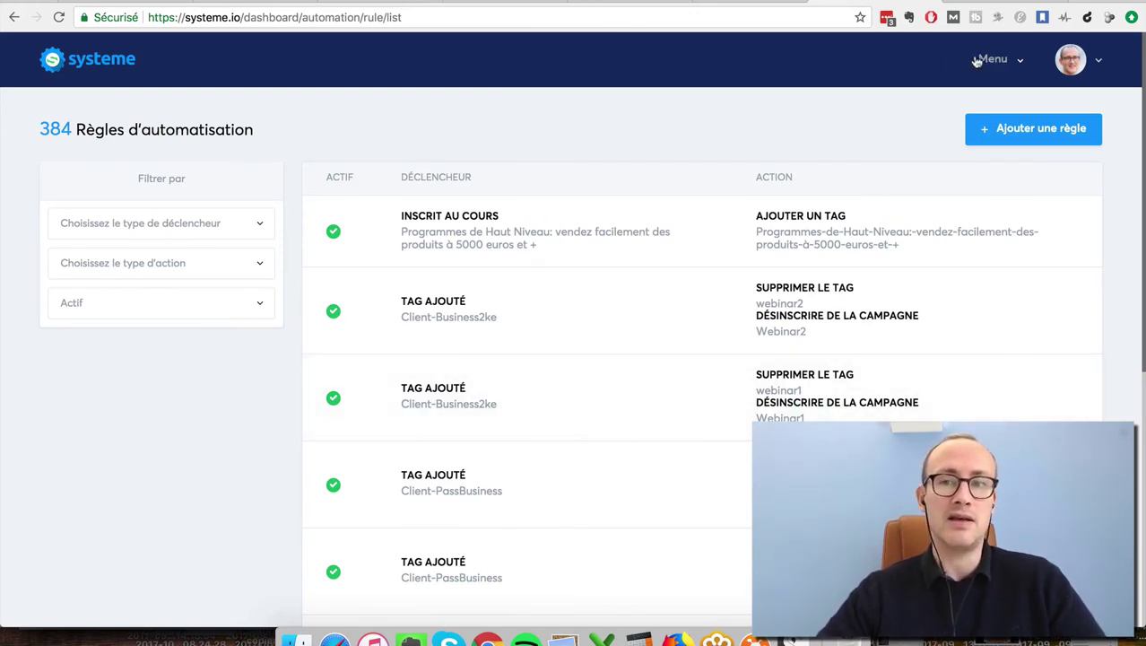
Open the newsletters list and review the recipient tags, emails sent, openings and clicks of the newsletters
{"action": "left_click", "coordinate": [1008, 59]}
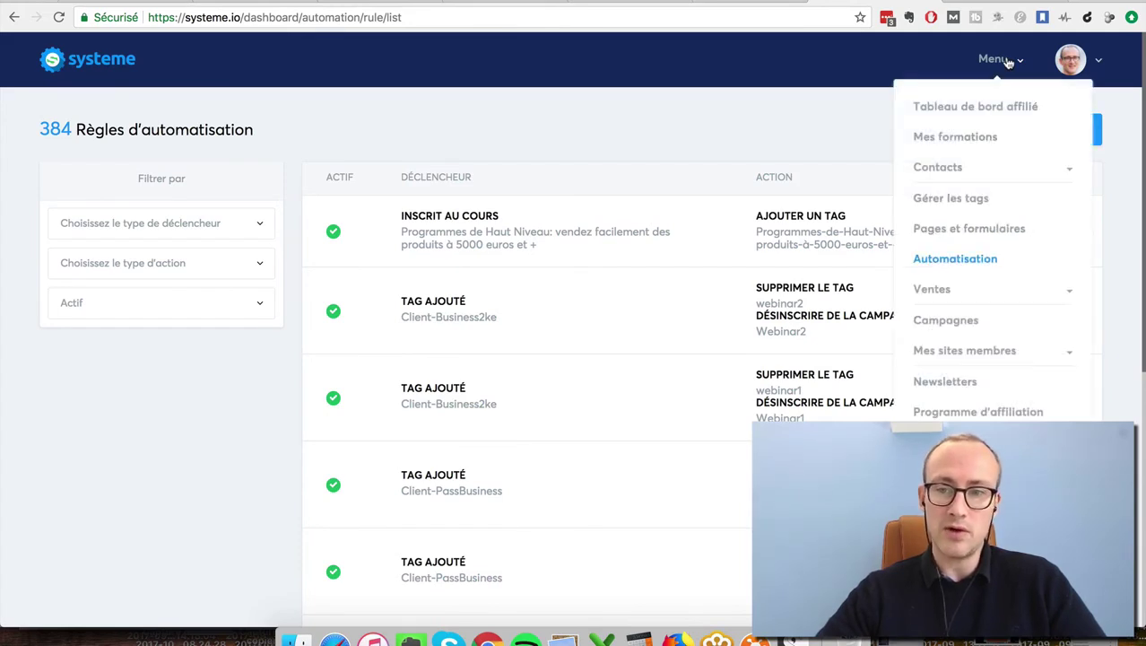
{"action": "left_click", "coordinate": [949, 384]}
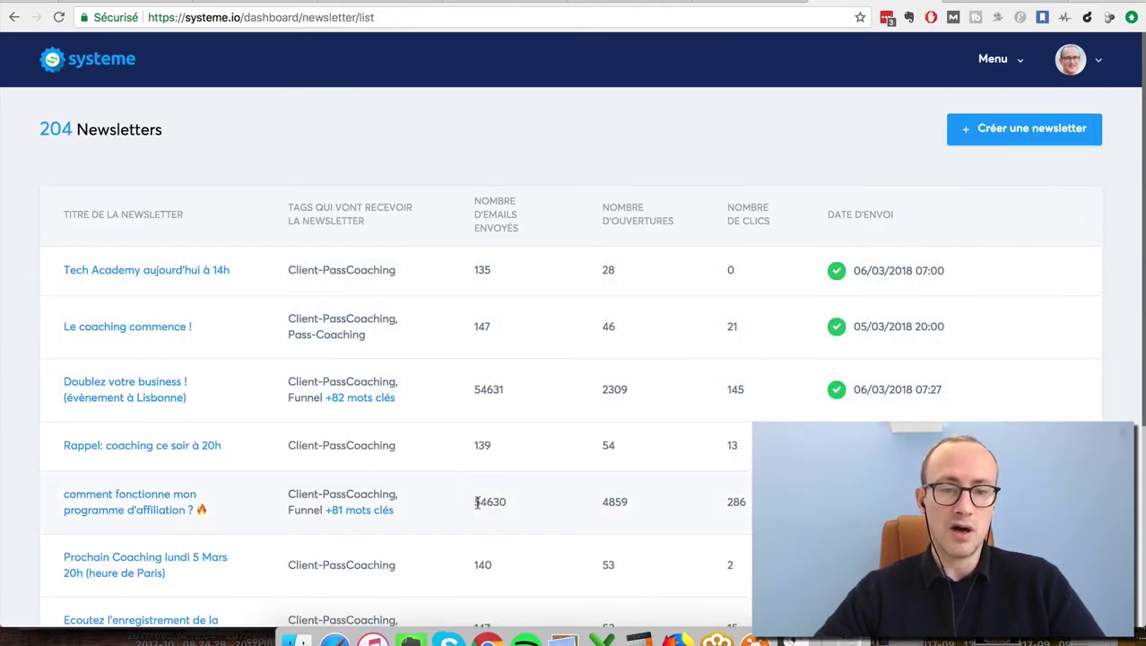
{"action": "left_click_drag", "start_coordinate": [477, 502], "coordinate": [507, 505]}
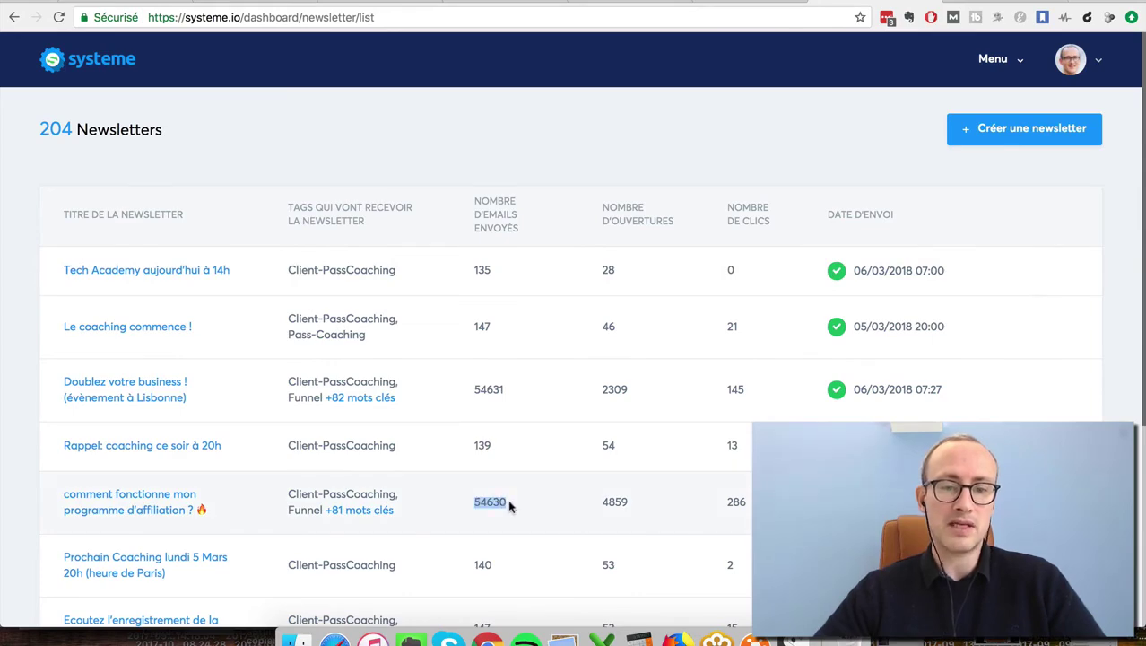
{"action": "left_click", "coordinate": [35, 417]}
{"action": "scroll", "coordinate": [36, 417], "scroll_direction": "down", "scroll_amount": 5}
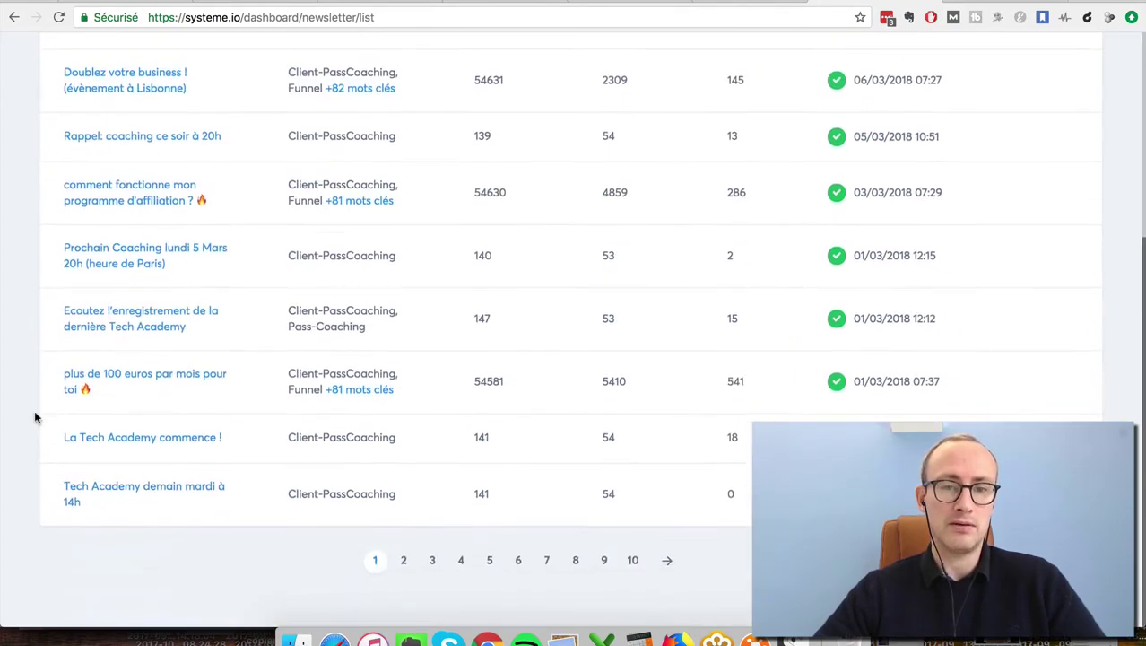
{"action": "scroll", "coordinate": [36, 417], "scroll_direction": "up", "scroll_amount": 4}
{"action": "scroll", "coordinate": [36, 417], "scroll_direction": "up", "scroll_amount": 2}
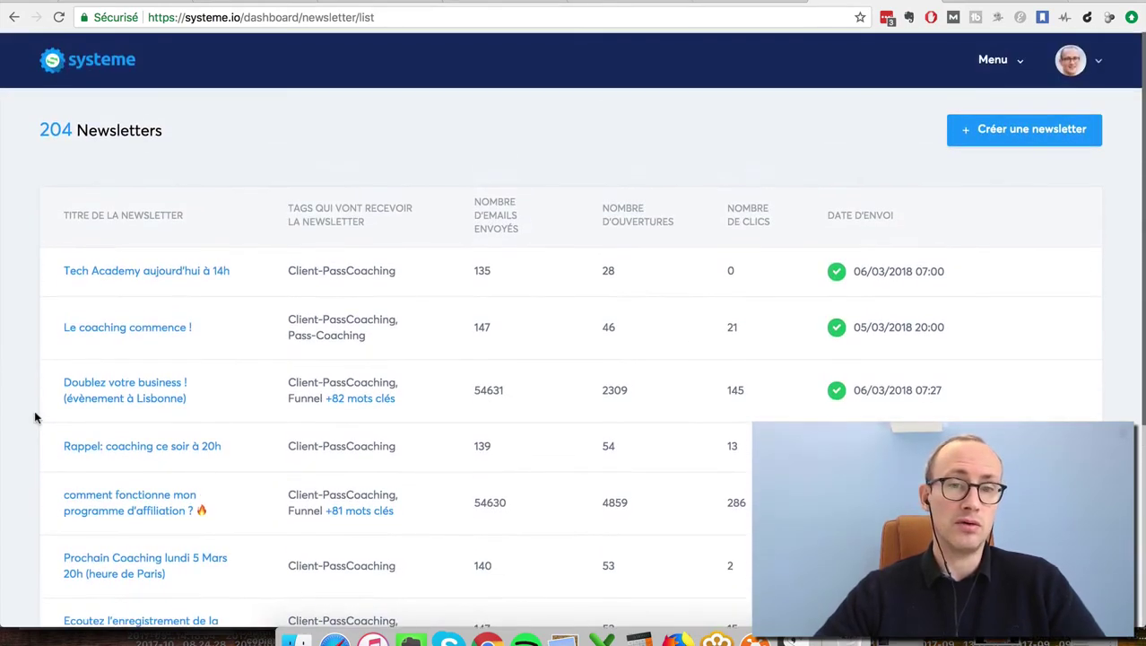
{"action": "scroll", "coordinate": [36, 417], "scroll_direction": "down", "scroll_amount": 2}
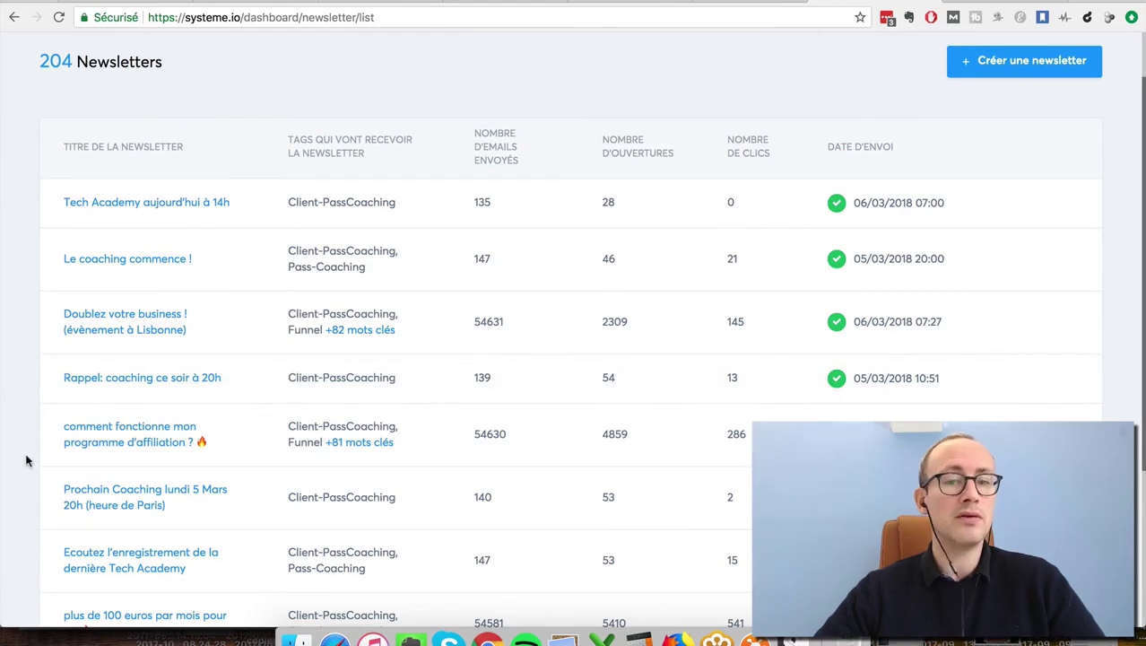
{"action": "scroll", "coordinate": [27, 461], "scroll_direction": "down", "scroll_amount": 2}
{"action": "scroll", "coordinate": [27, 462], "scroll_direction": "down", "scroll_amount": 2}
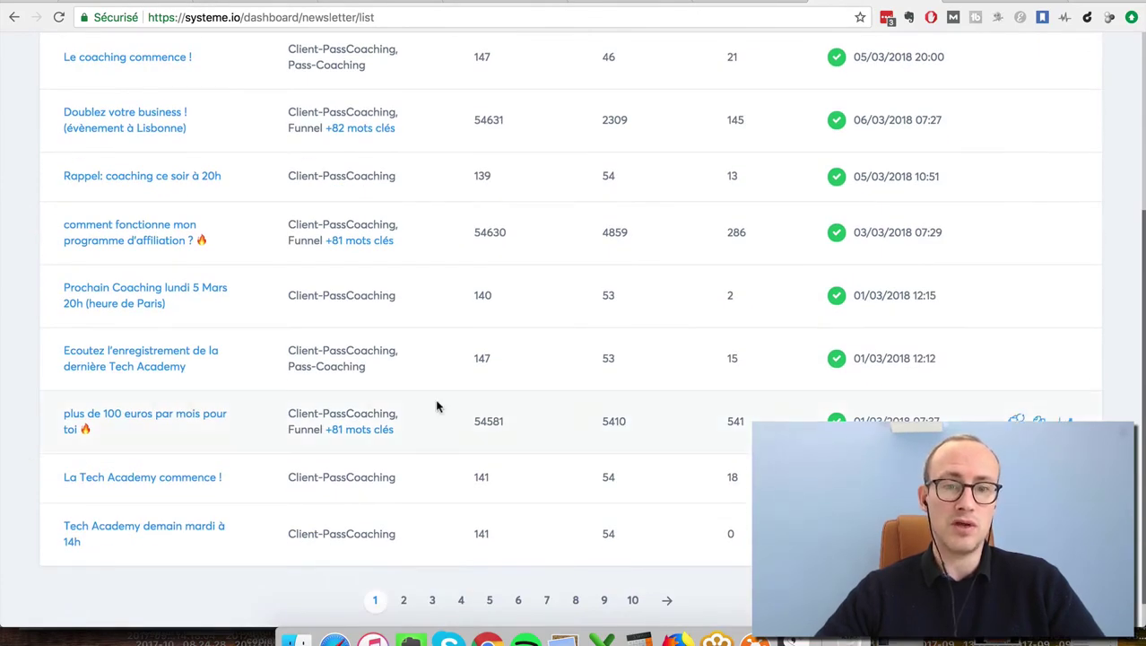
{"action": "scroll", "coordinate": [31, 333], "scroll_direction": "up", "scroll_amount": 5}
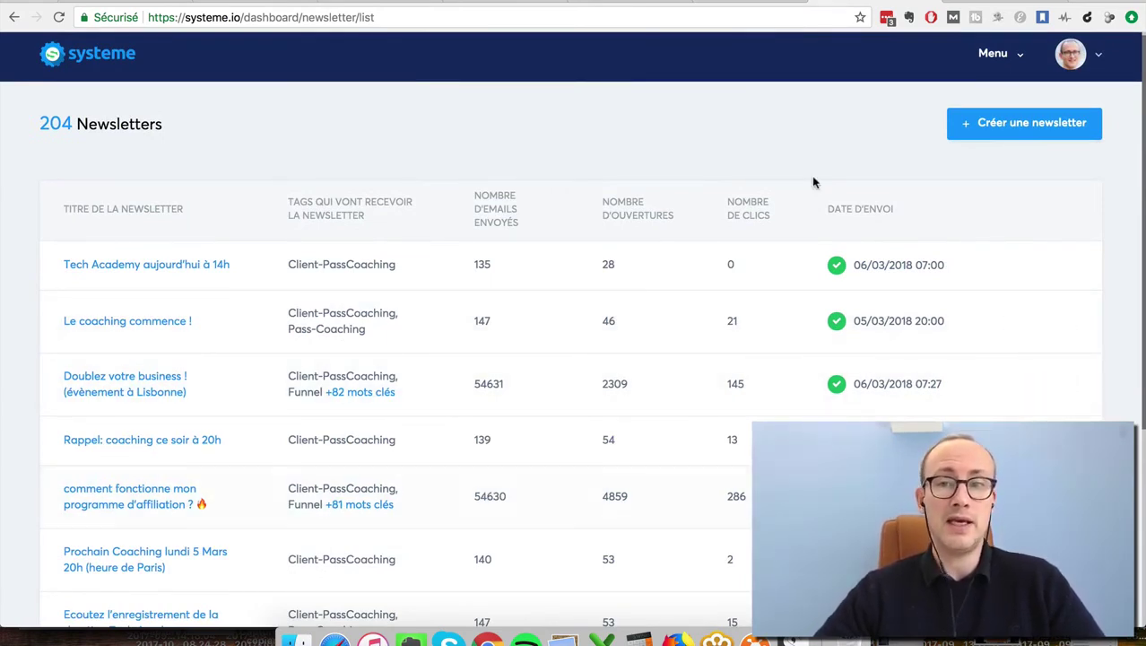
Open the list of email campaigns, look through it, and bring up the choice of other platform sections
{"action": "left_click", "coordinate": [992, 53]}
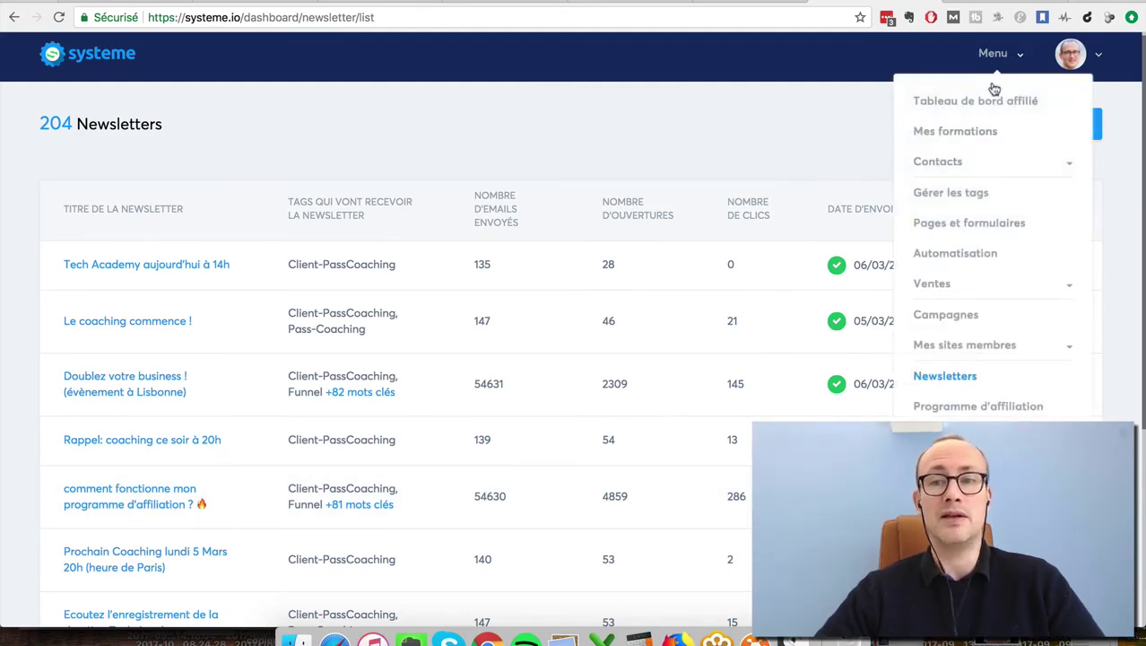
{"action": "left_click", "coordinate": [943, 316]}
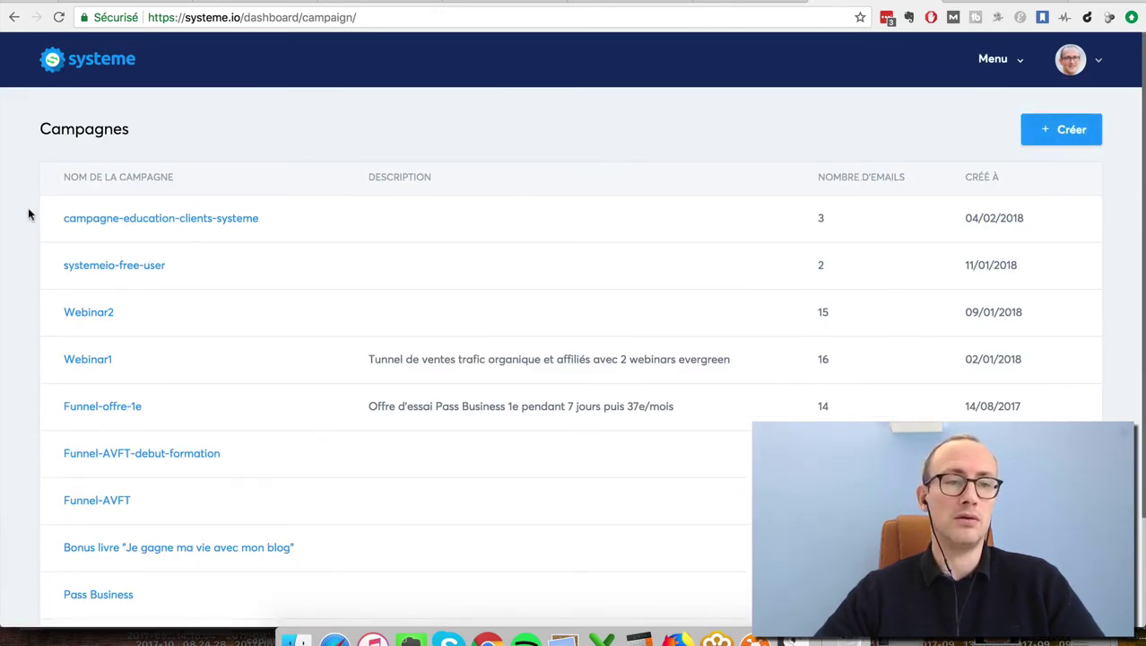
{"action": "scroll", "coordinate": [9, 318], "scroll_direction": "down", "scroll_amount": 3}
{"action": "scroll", "coordinate": [9, 318], "scroll_direction": "up", "scroll_amount": 3}
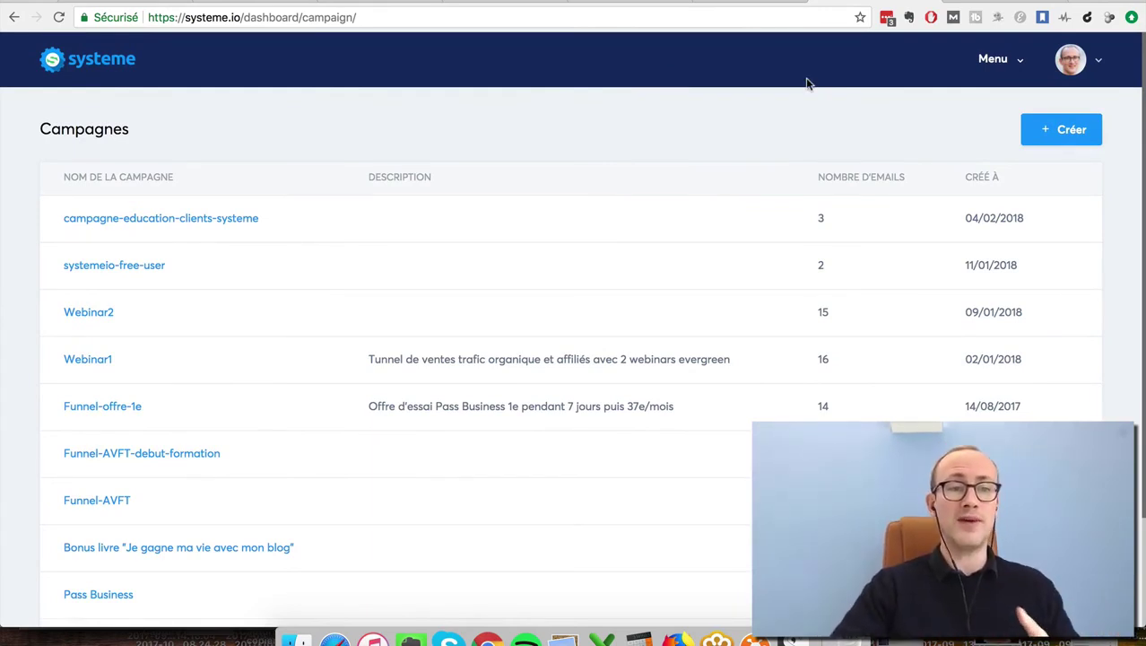
{"action": "left_click", "coordinate": [1001, 63]}
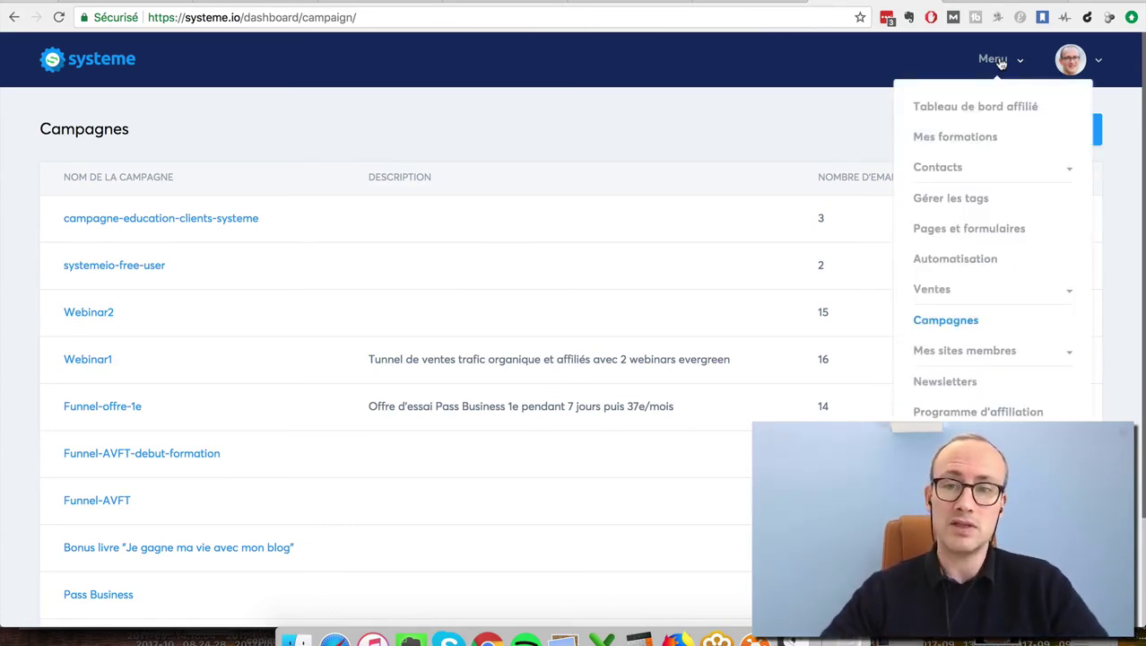